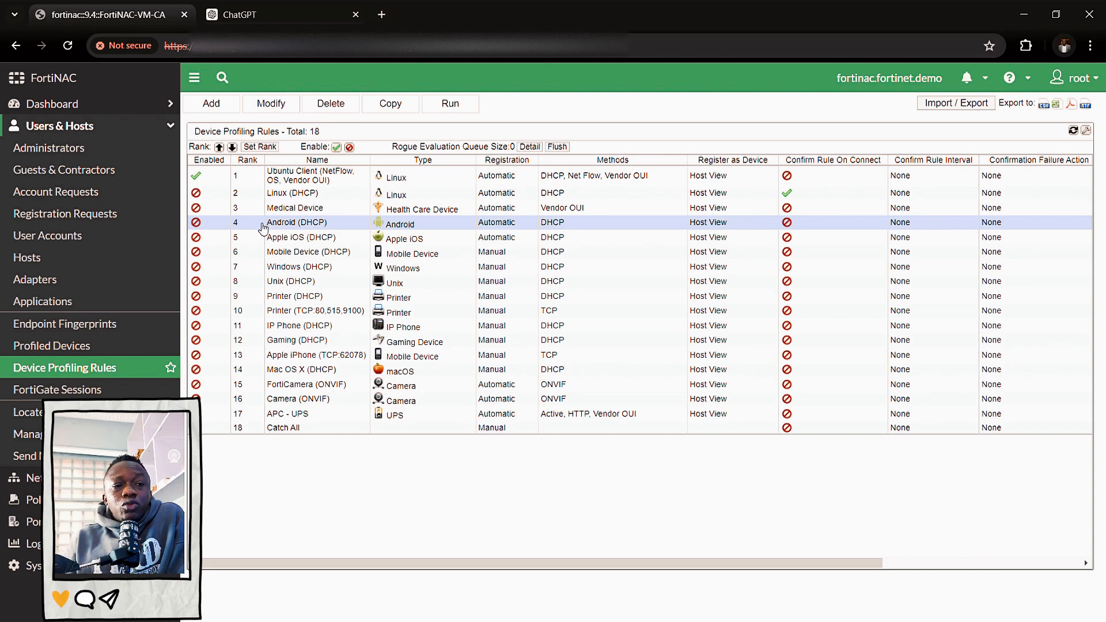
# Step: Open the top-ranked Ubuntu Client (NetFlow, OS, Vendor OUI) device profiling rule for modification and show its methods
pyautogui.click(229, 176)
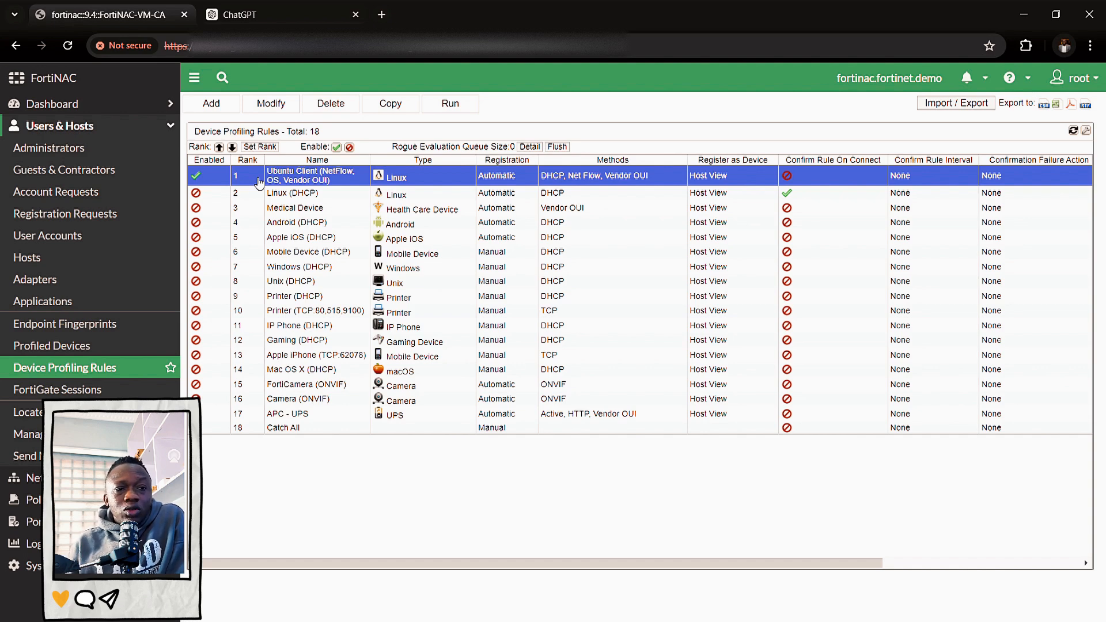
pyautogui.rightClick(258, 182)
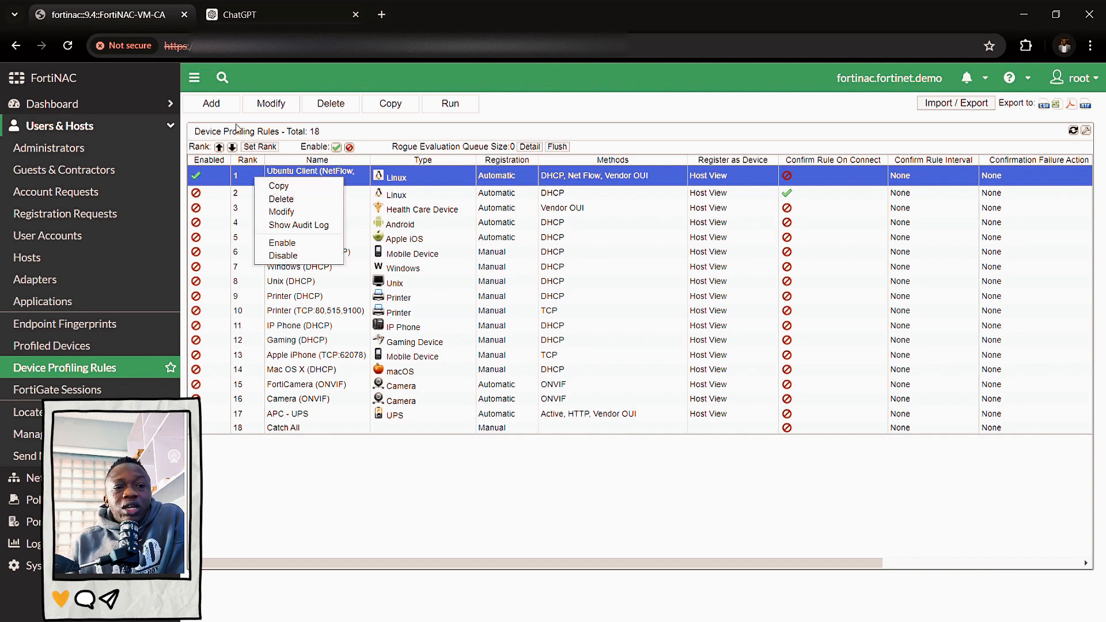
pyautogui.click(241, 180)
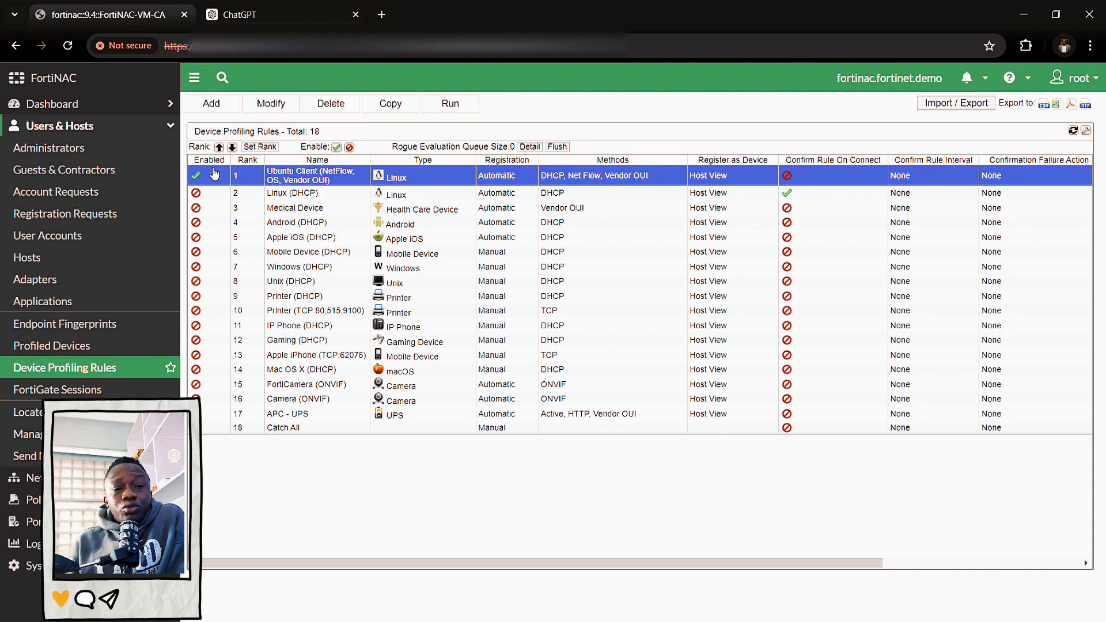
pyautogui.click(269, 108)
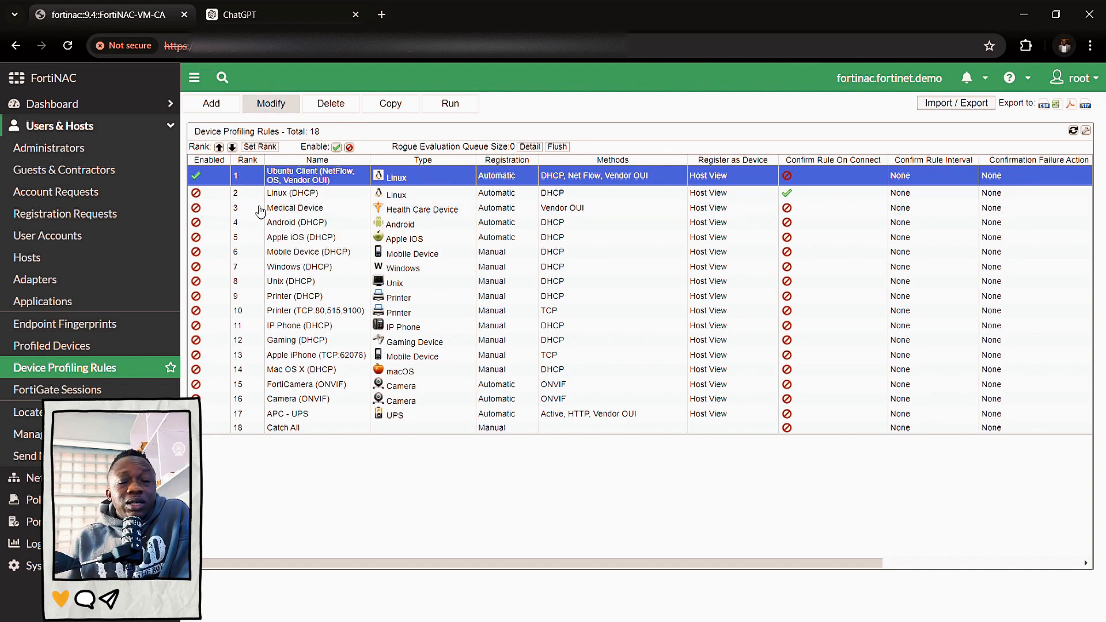
pyautogui.click(274, 107)
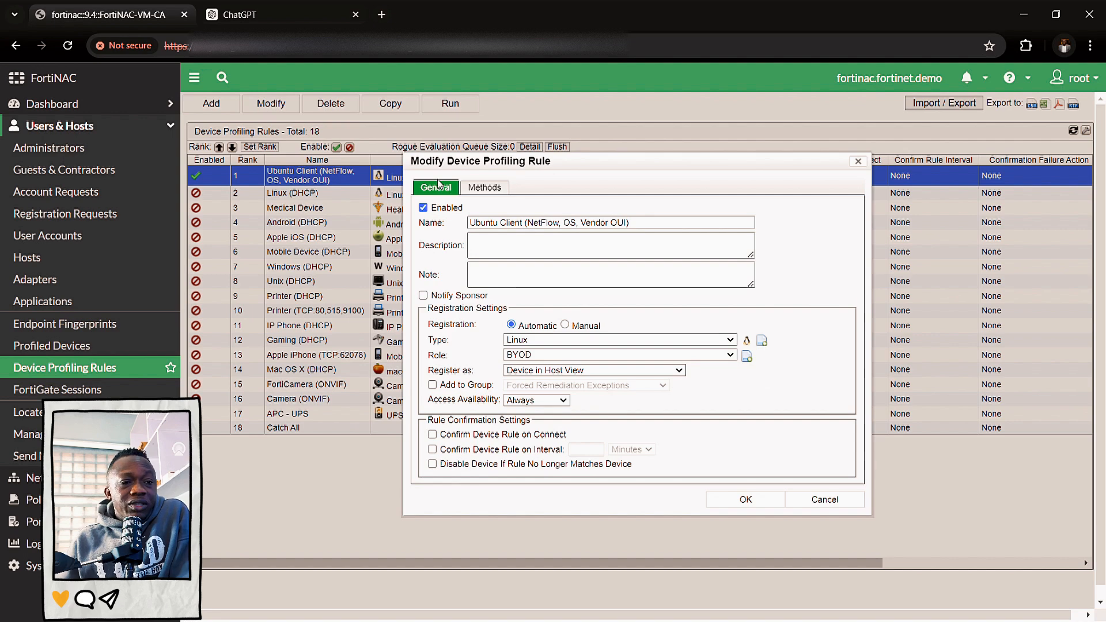
pyautogui.click(484, 191)
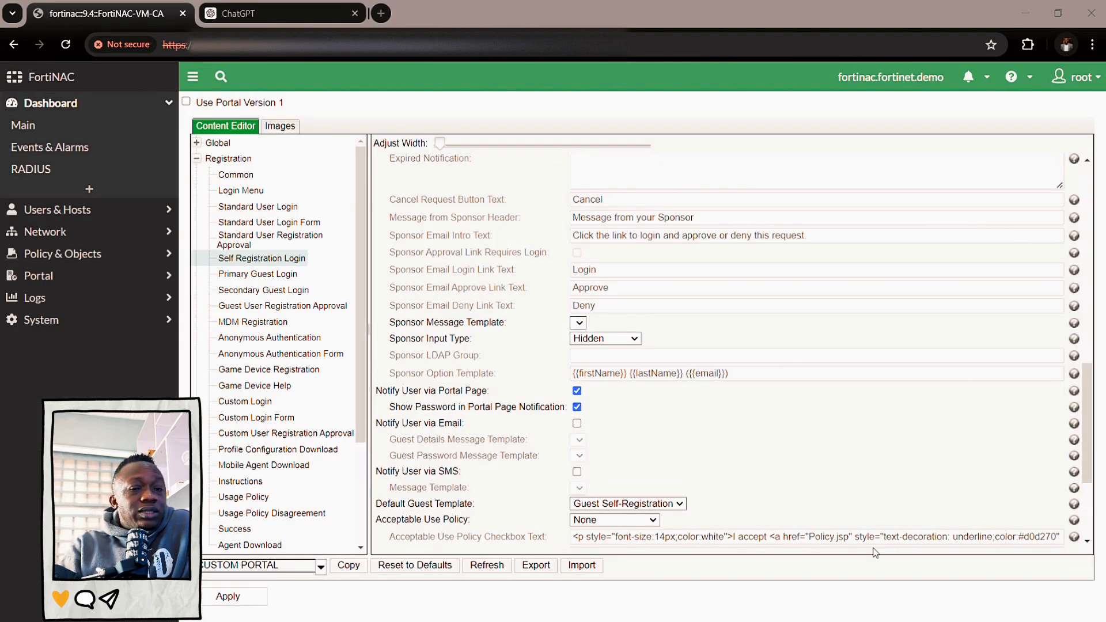
# Step: Leave the portal content editor and go to the Device Profiling Rules list under Users & Hosts
pyautogui.click(823, 548)
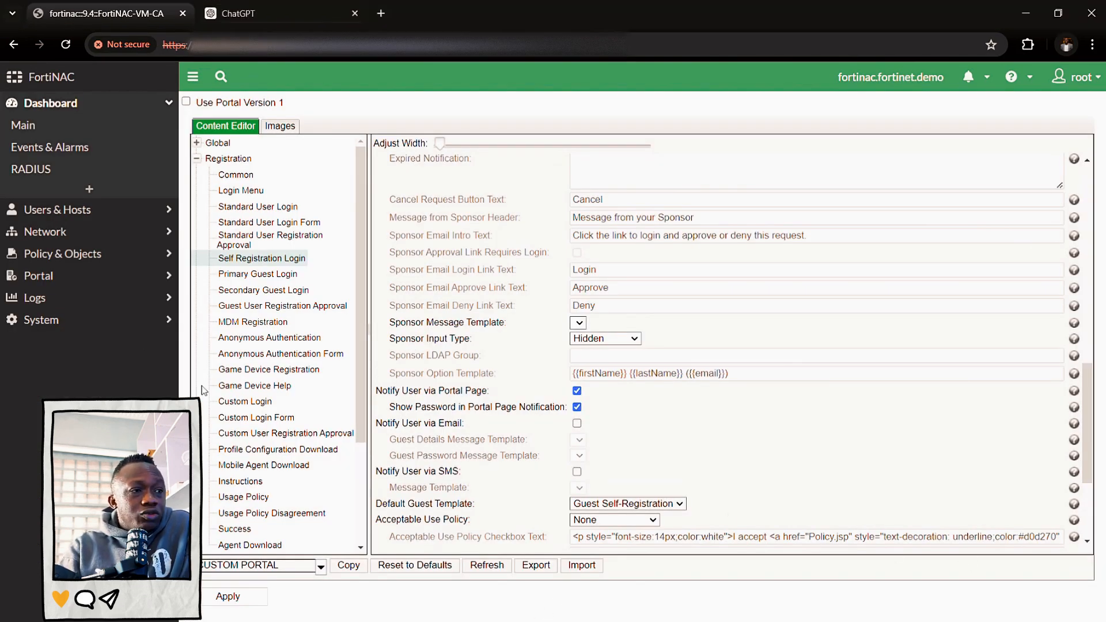
pyautogui.click(126, 107)
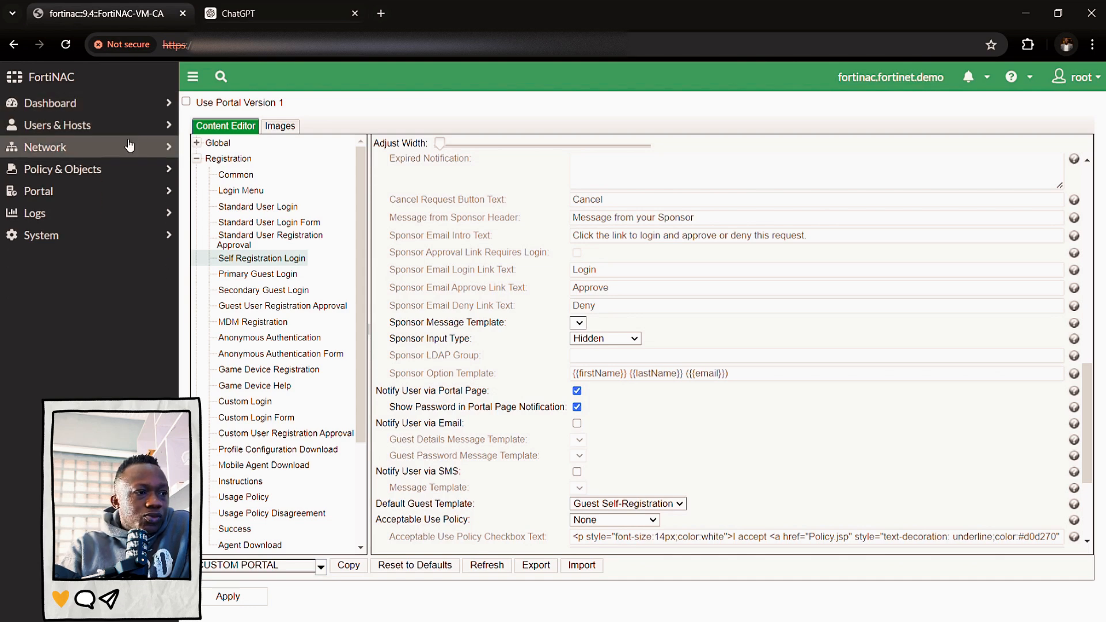
pyautogui.click(121, 127)
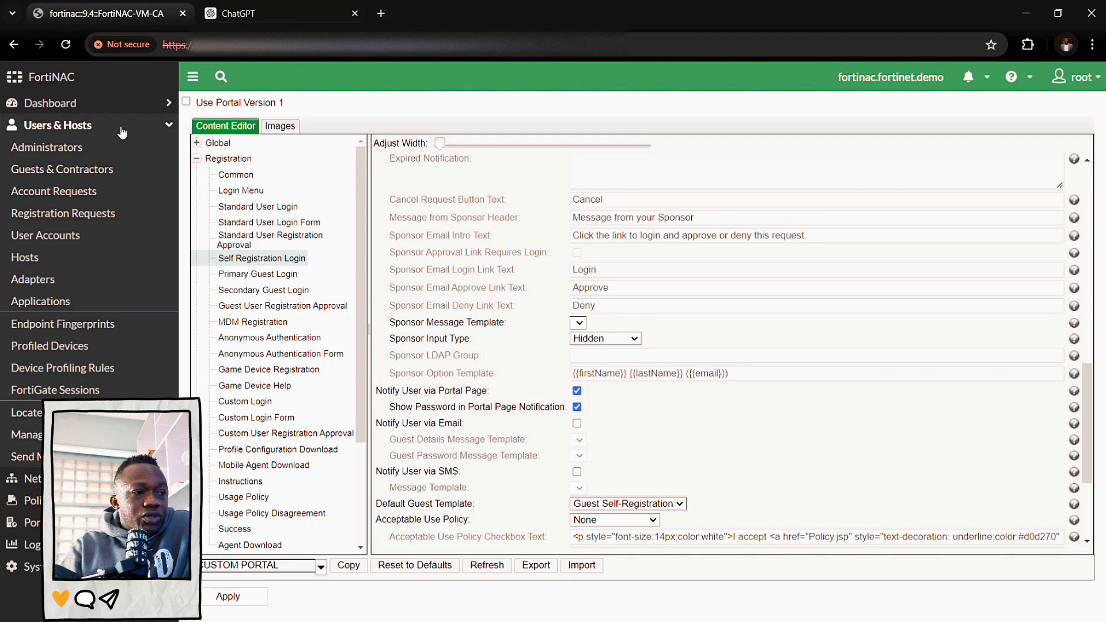
pyautogui.click(64, 371)
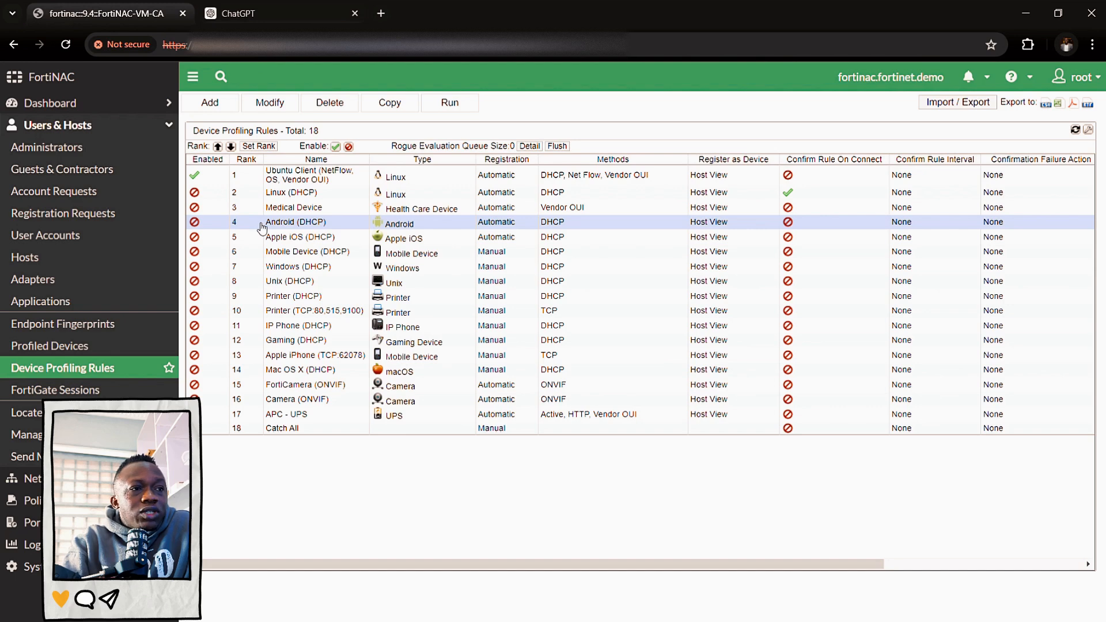
# Step: Select the rank 1 Ubuntu Client rule, open it for modification and view its profiling methods
pyautogui.click(229, 176)
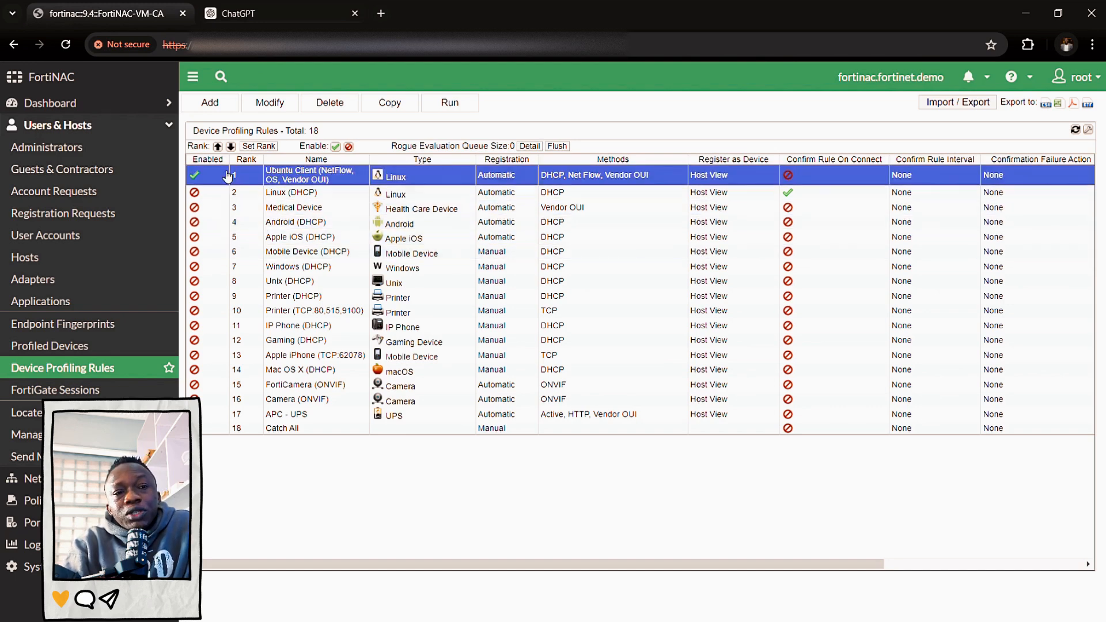
pyautogui.rightClick(256, 181)
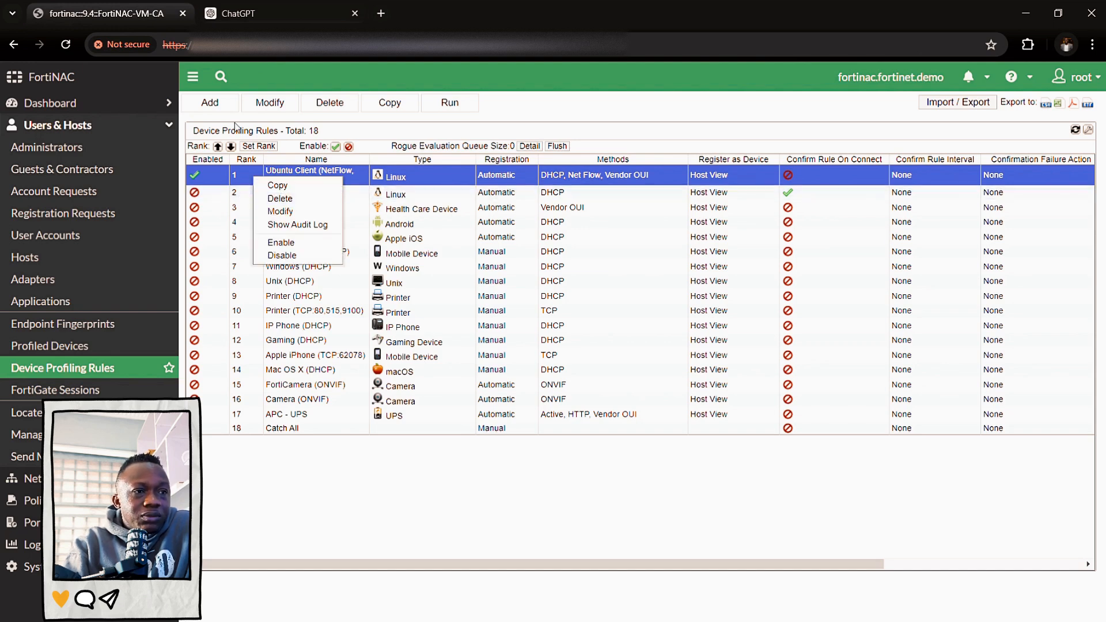
pyautogui.click(240, 178)
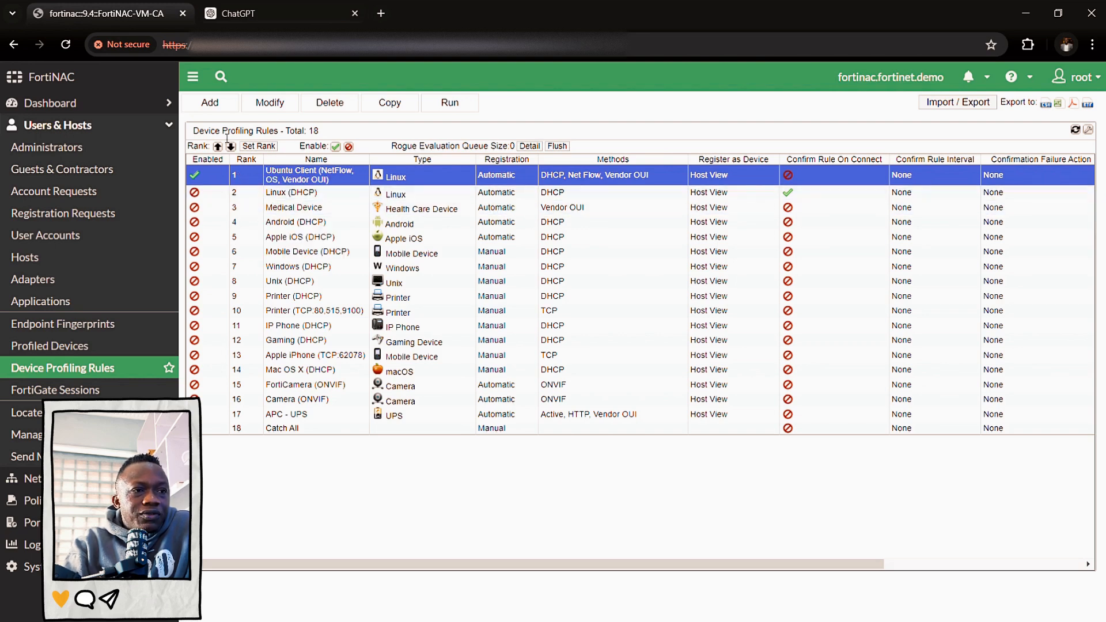
pyautogui.click(269, 104)
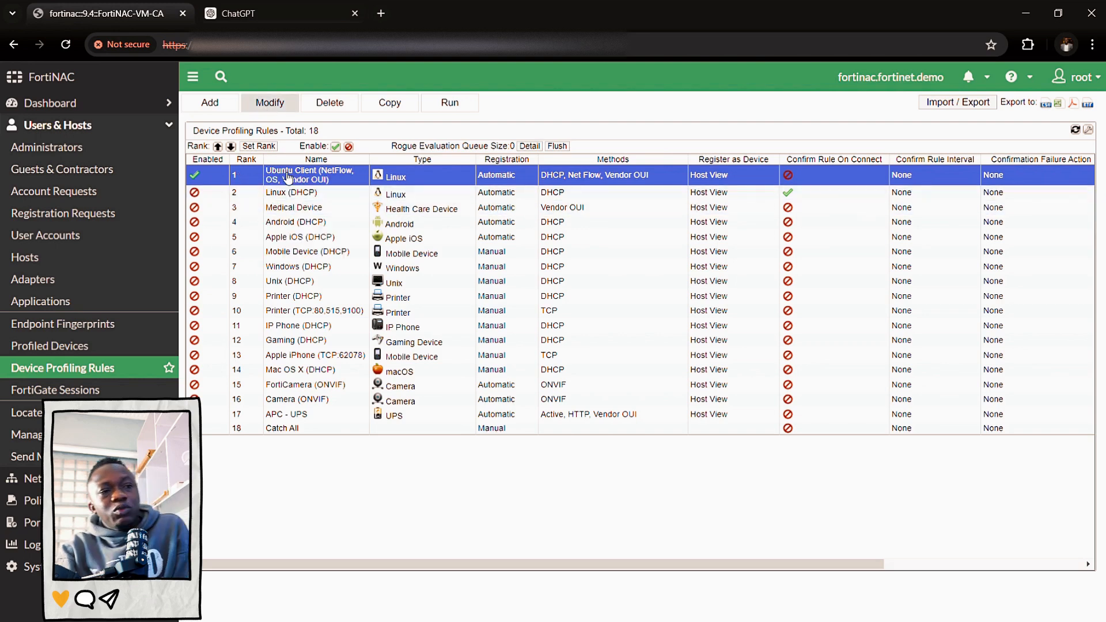
pyautogui.click(274, 106)
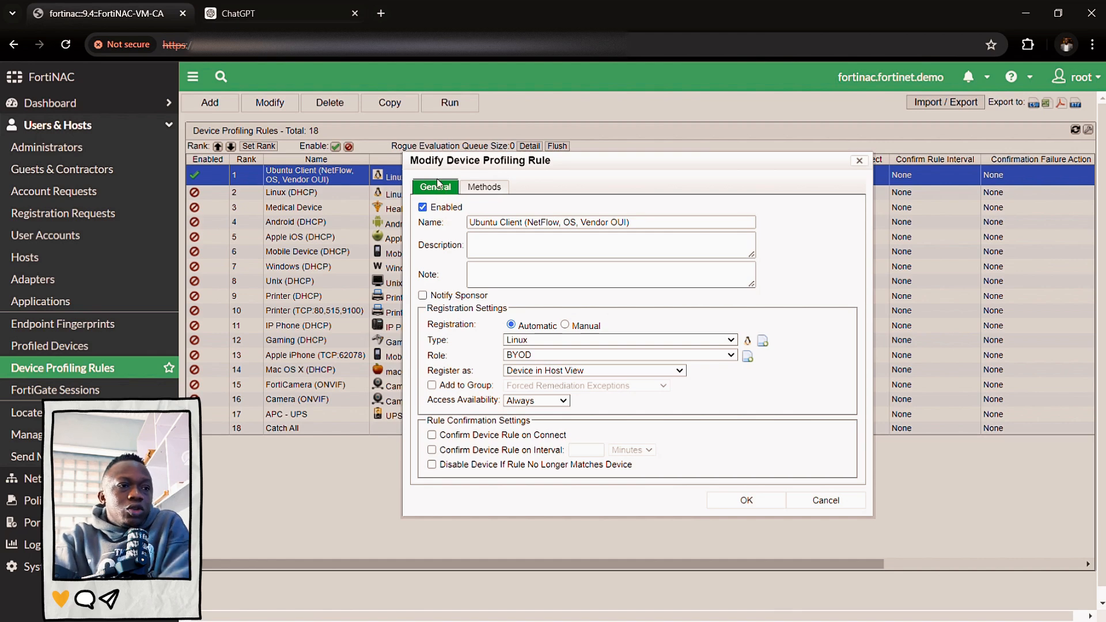
pyautogui.click(483, 192)
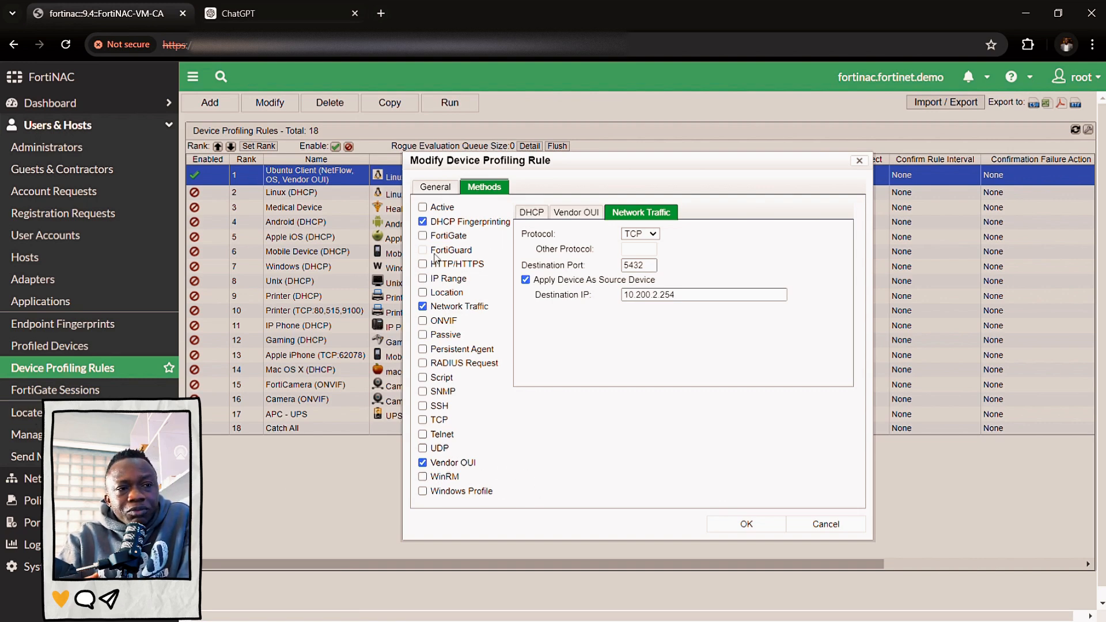
# Step: Examine the Ubuntu Client rule's DHCP fingerprinting match type and its Vendor OUI vendor code entry
pyautogui.click(484, 225)
pyautogui.click(463, 228)
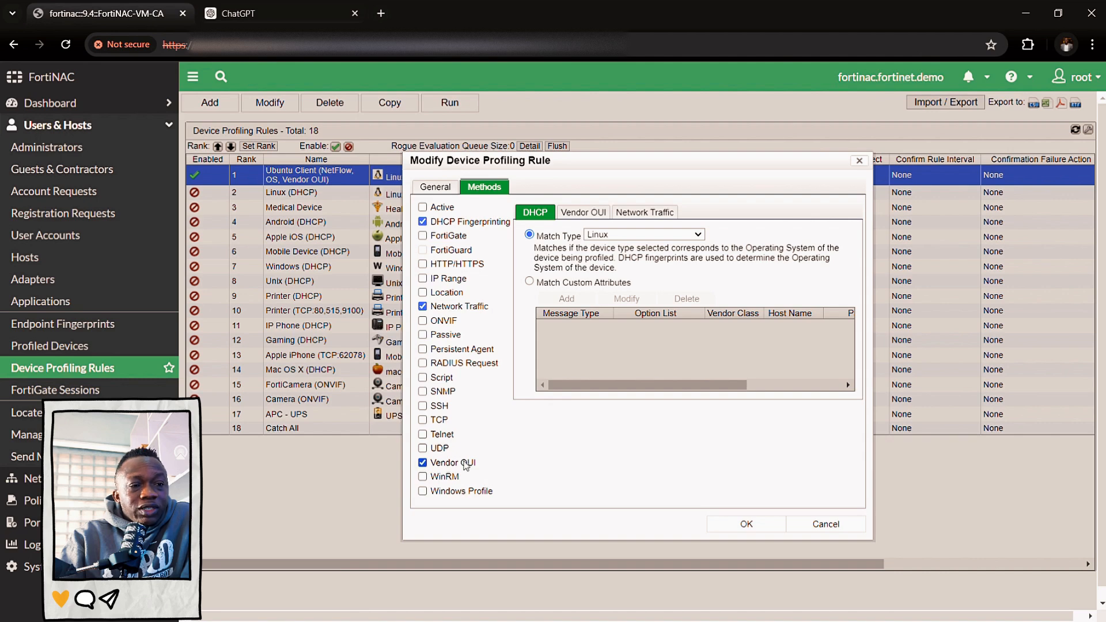
pyautogui.click(575, 213)
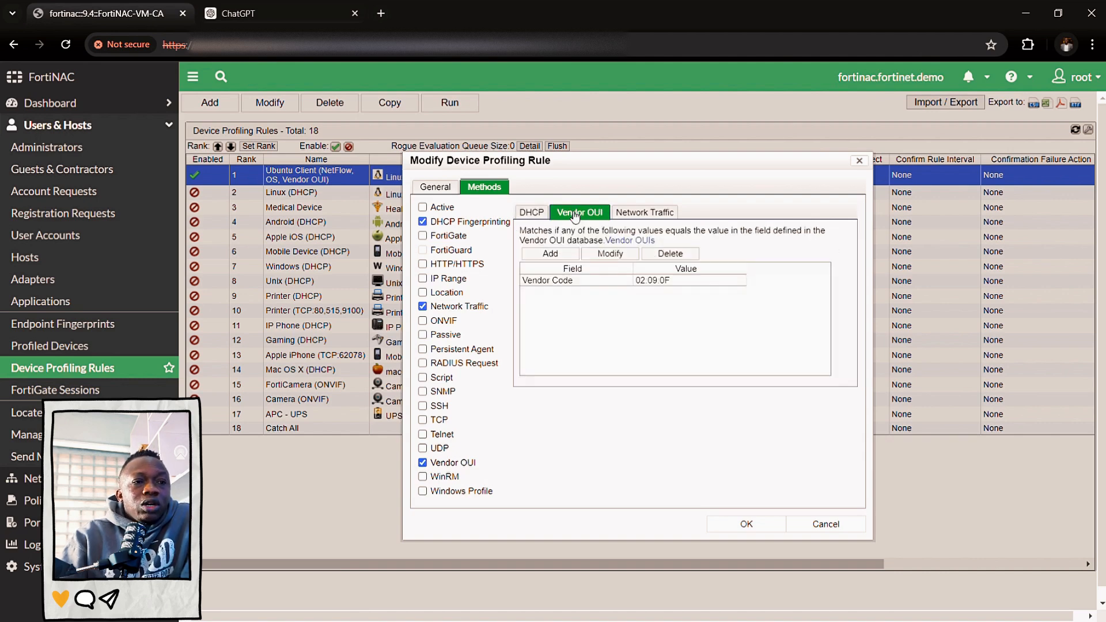
pyautogui.click(568, 281)
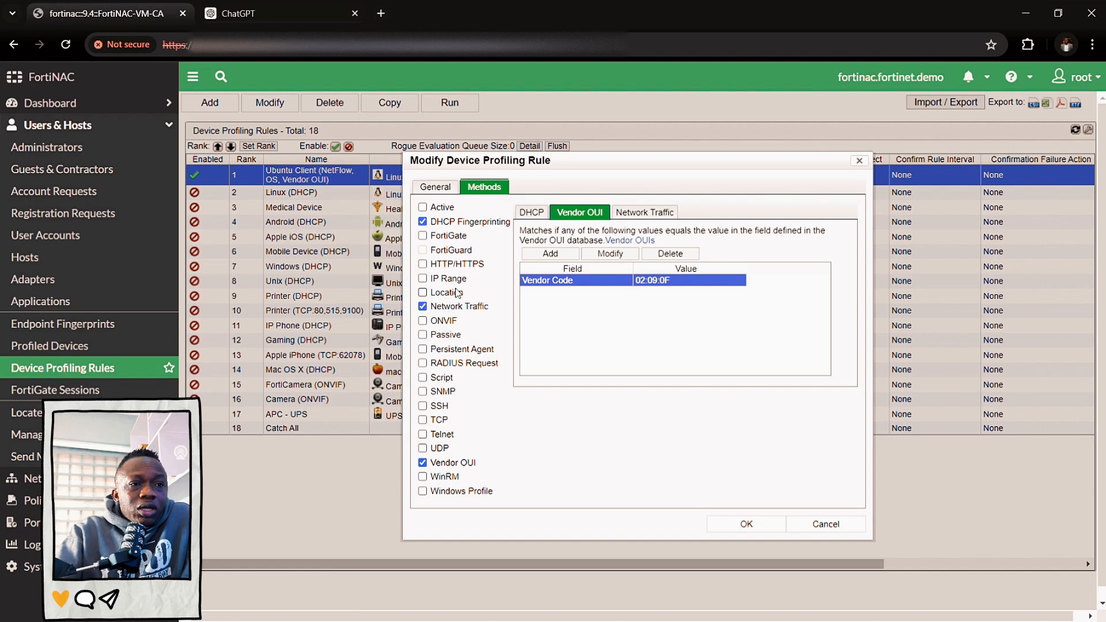
# Step: Review the rule's name and registration mode in the general settings, switching Notify Sponsor on and back off
pyautogui.click(431, 189)
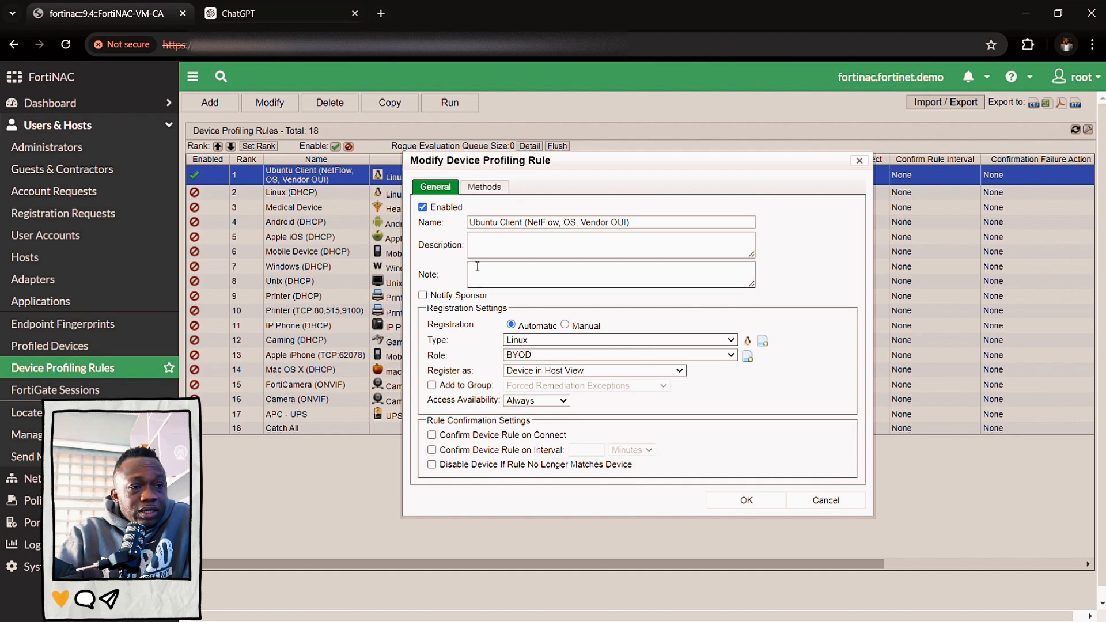
pyautogui.moveTo(479, 222); pyautogui.dragTo(621, 217)
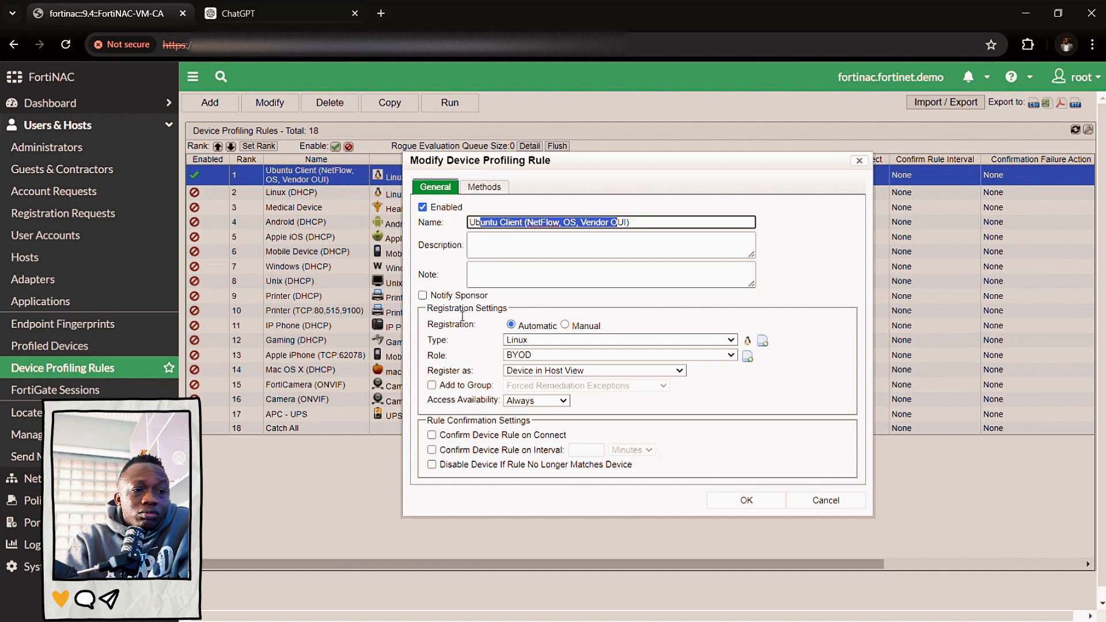
pyautogui.click(424, 297)
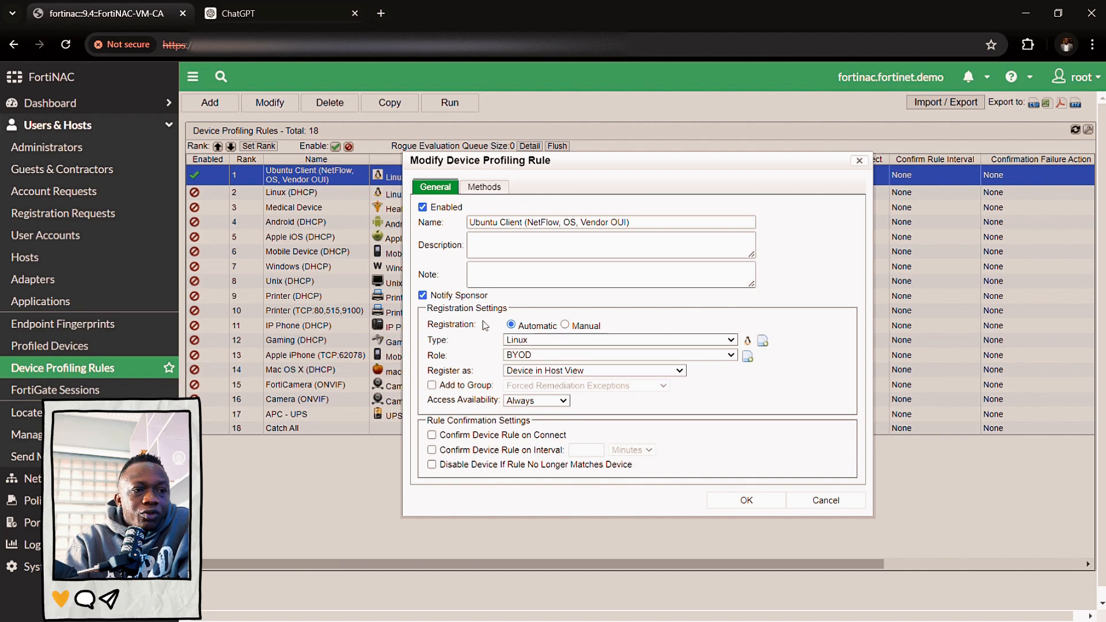
pyautogui.click(423, 296)
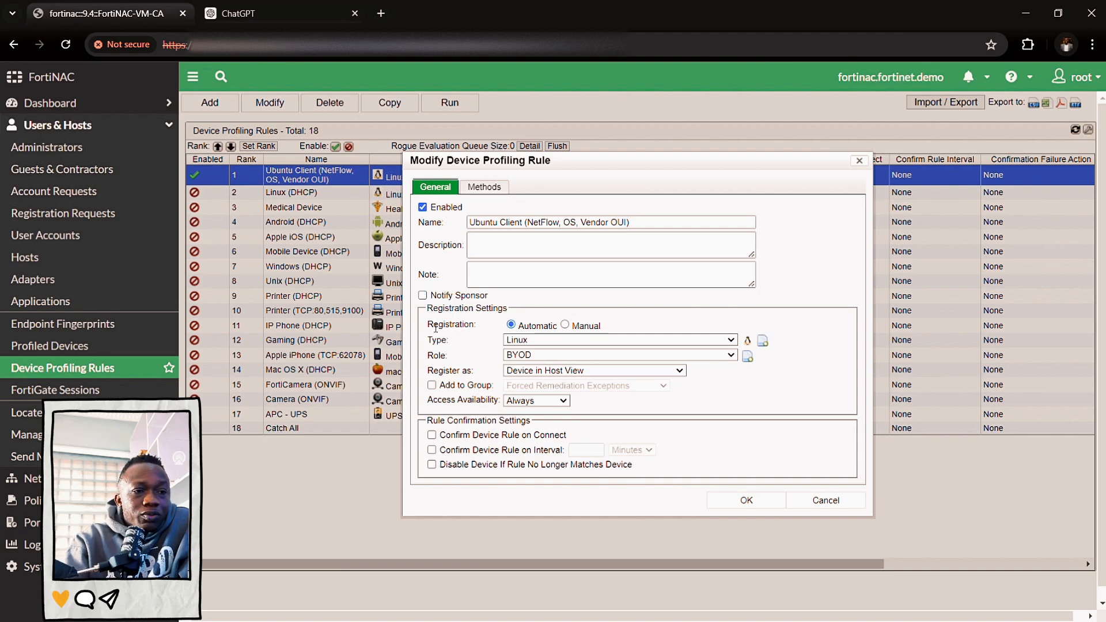
pyautogui.moveTo(429, 326); pyautogui.dragTo(478, 326)
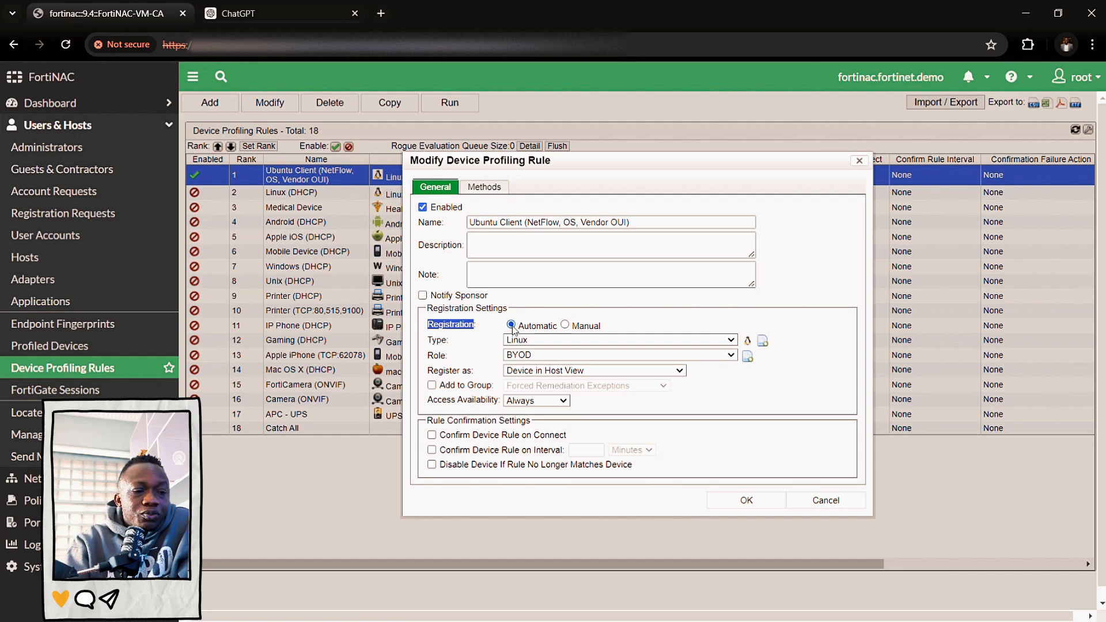
# Step: Check the rule's selected methods again, and examine the role assignment in its general registration settings
pyautogui.click(484, 188)
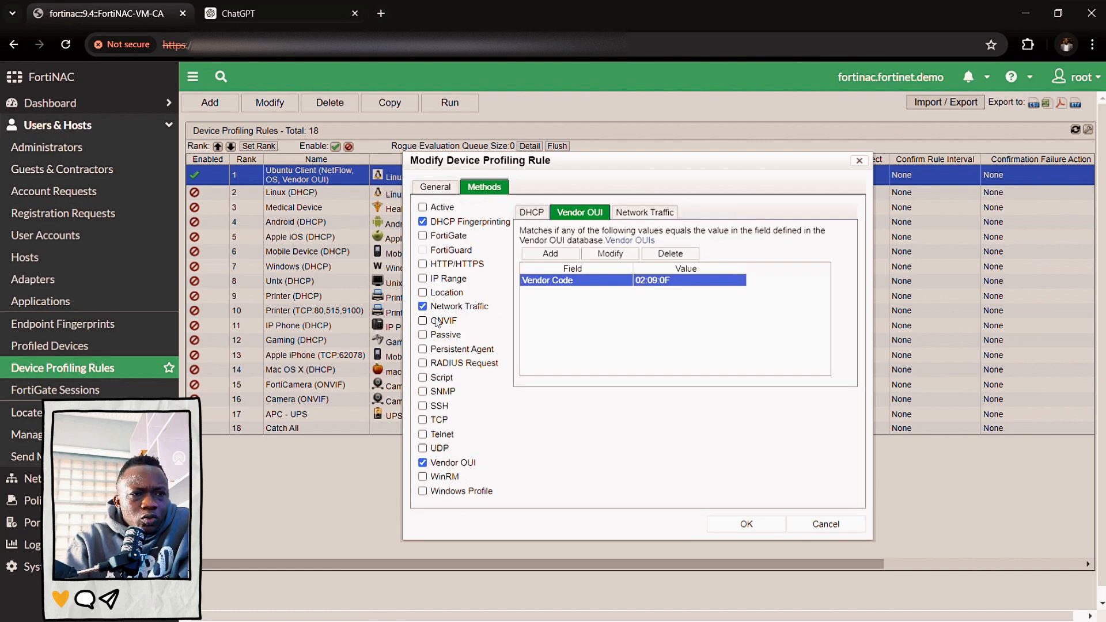
pyautogui.click(441, 189)
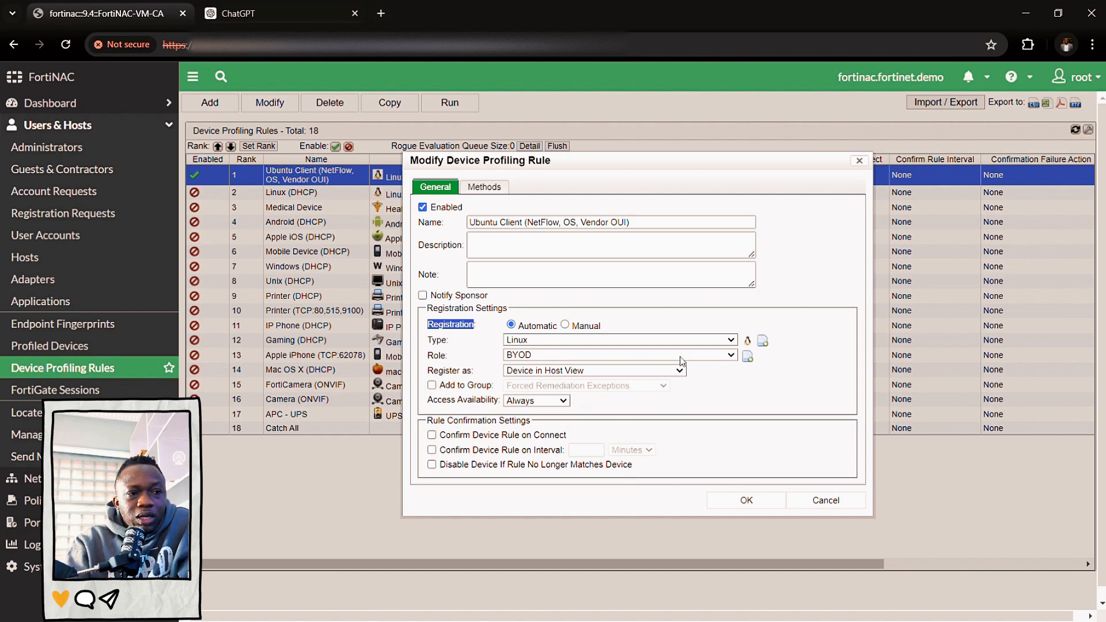
pyautogui.click(783, 375)
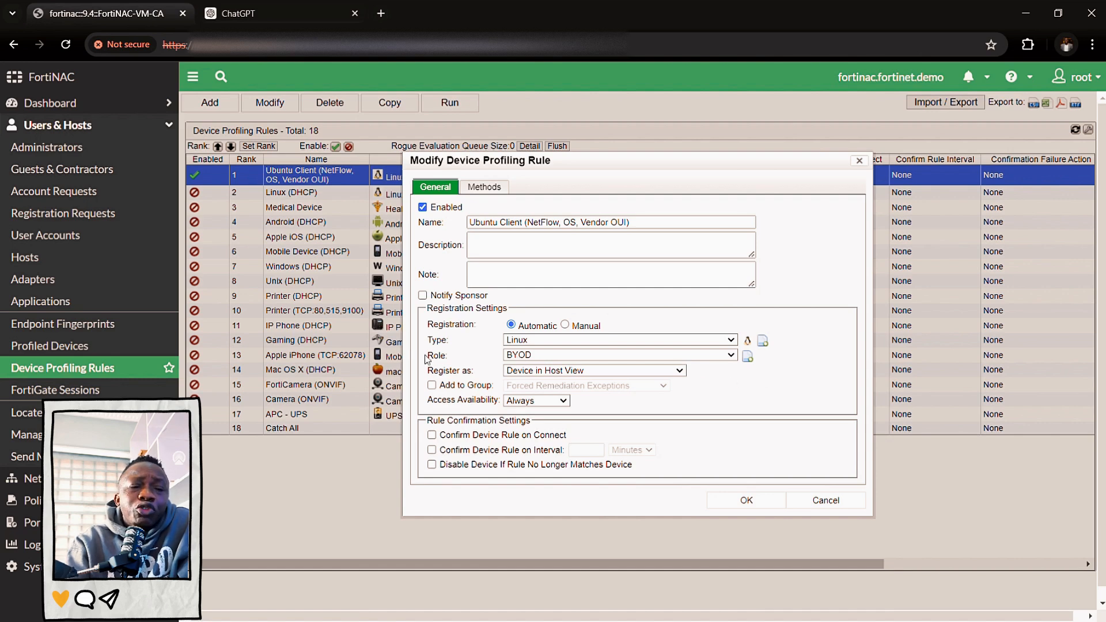
pyautogui.moveTo(428, 358); pyautogui.dragTo(464, 362)
pyautogui.click(770, 396)
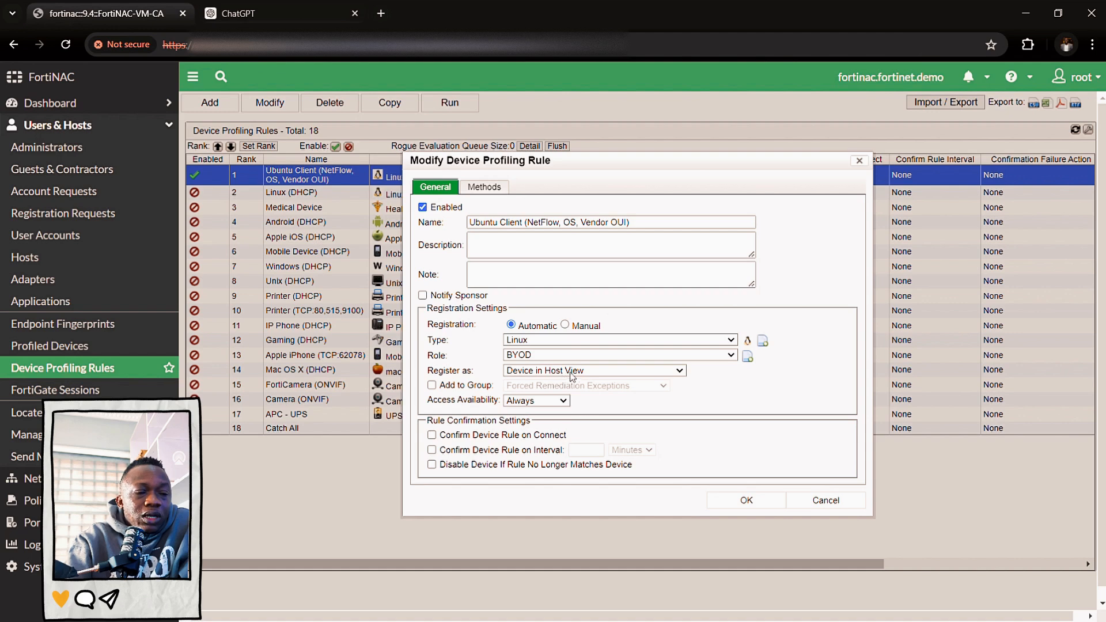
# Step: Keep the rule's role as BYOD and its access availability as Always, and save the Ubuntu Client rule
pyautogui.click(556, 357)
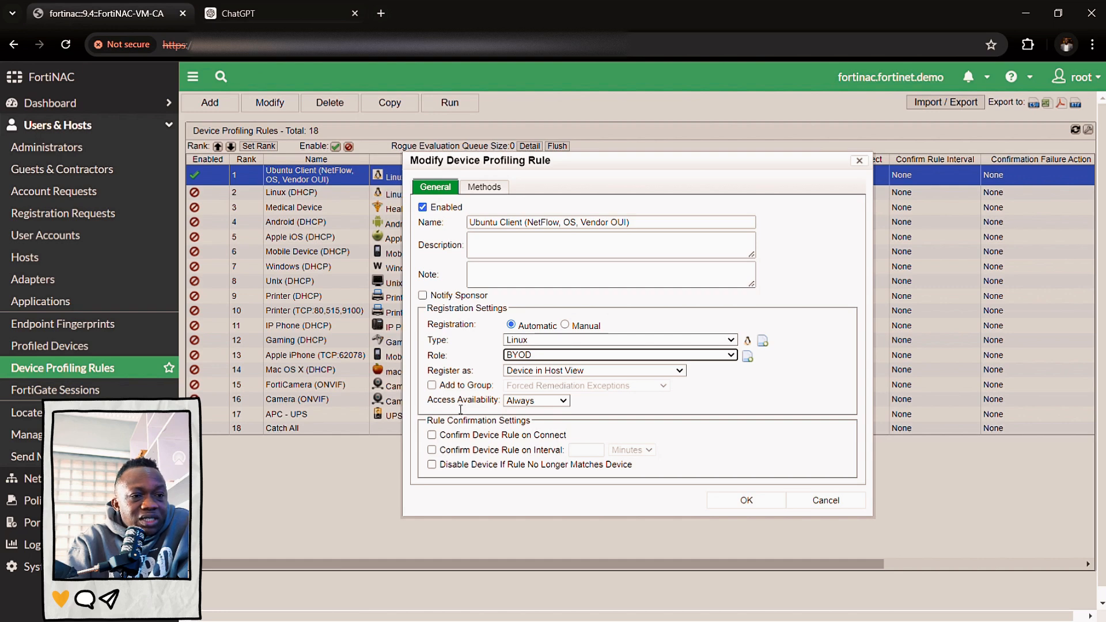
pyautogui.click(543, 408)
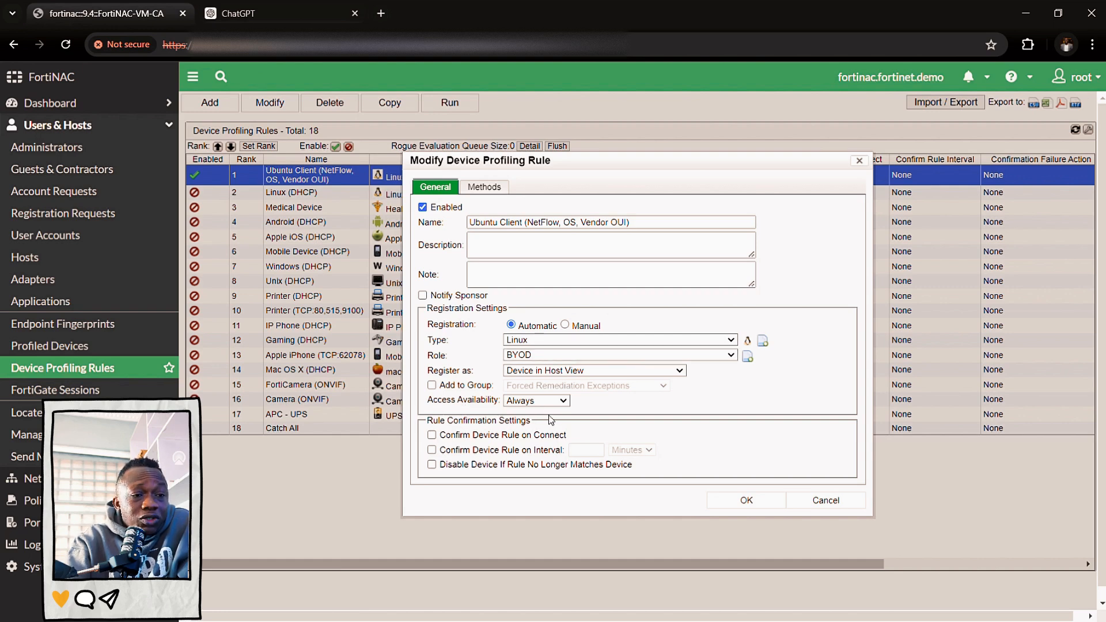
pyautogui.click(539, 414)
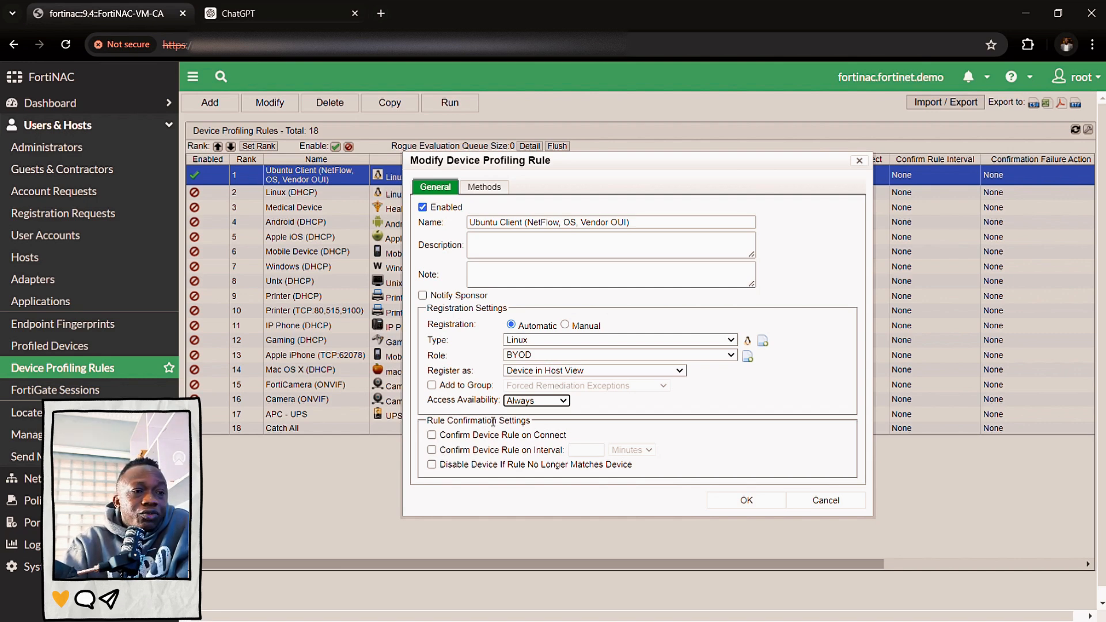
pyautogui.click(744, 500)
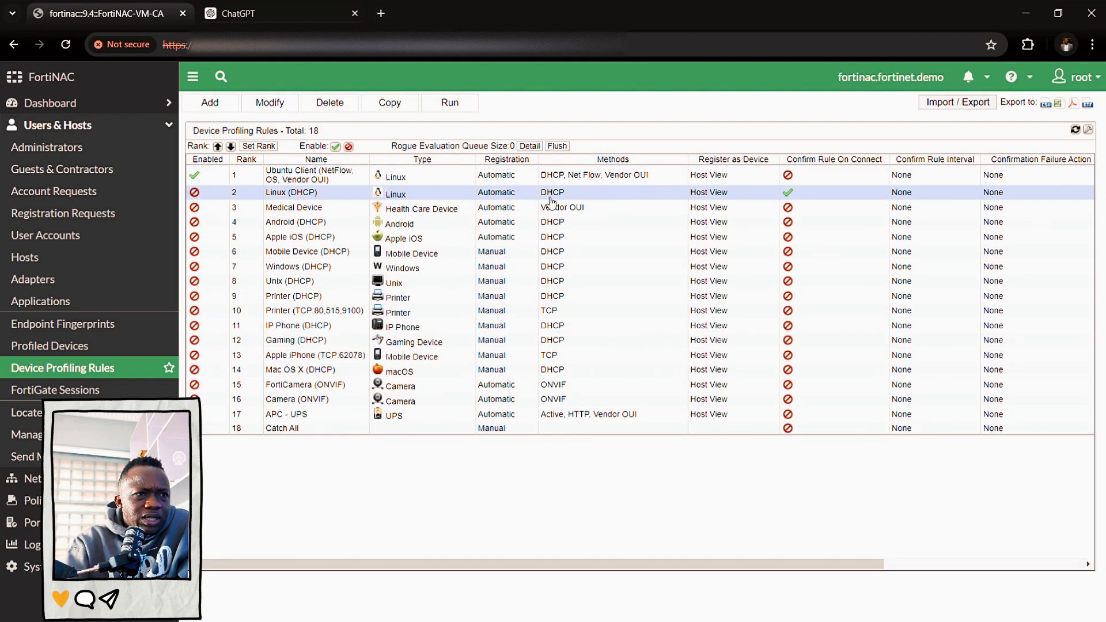
# Step: Select the Ubuntu Client rule and run the device profiling evaluation on all rogues, confirming the run
pyautogui.hscroll(2, 323, 311)
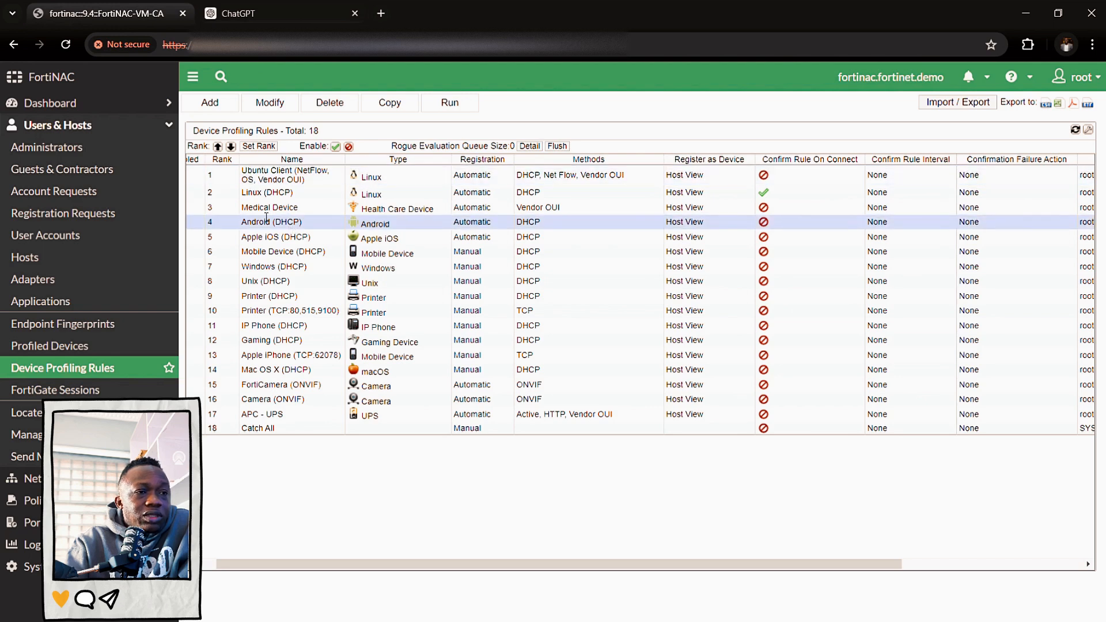
pyautogui.click(324, 180)
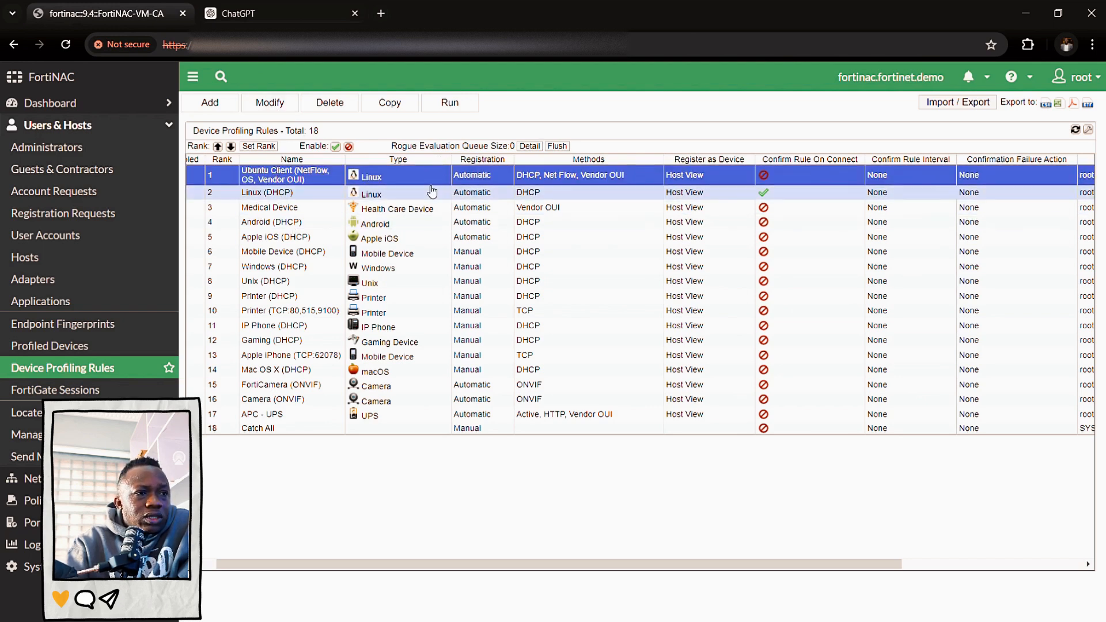
pyautogui.hscroll(-2, 402, 183)
pyautogui.rightClick(402, 183)
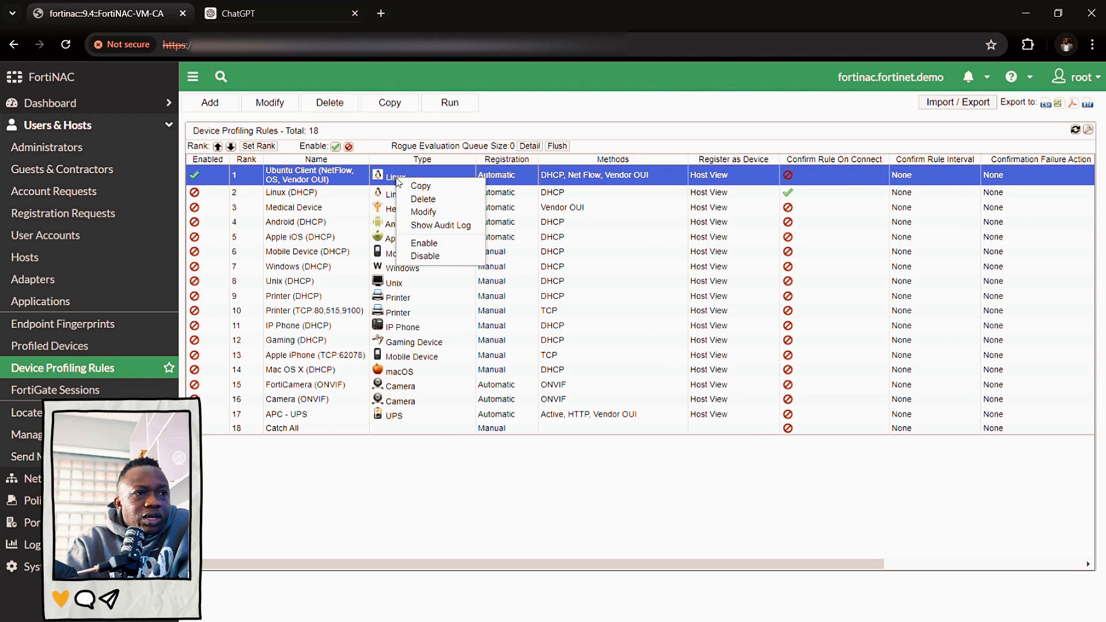
pyautogui.click(311, 182)
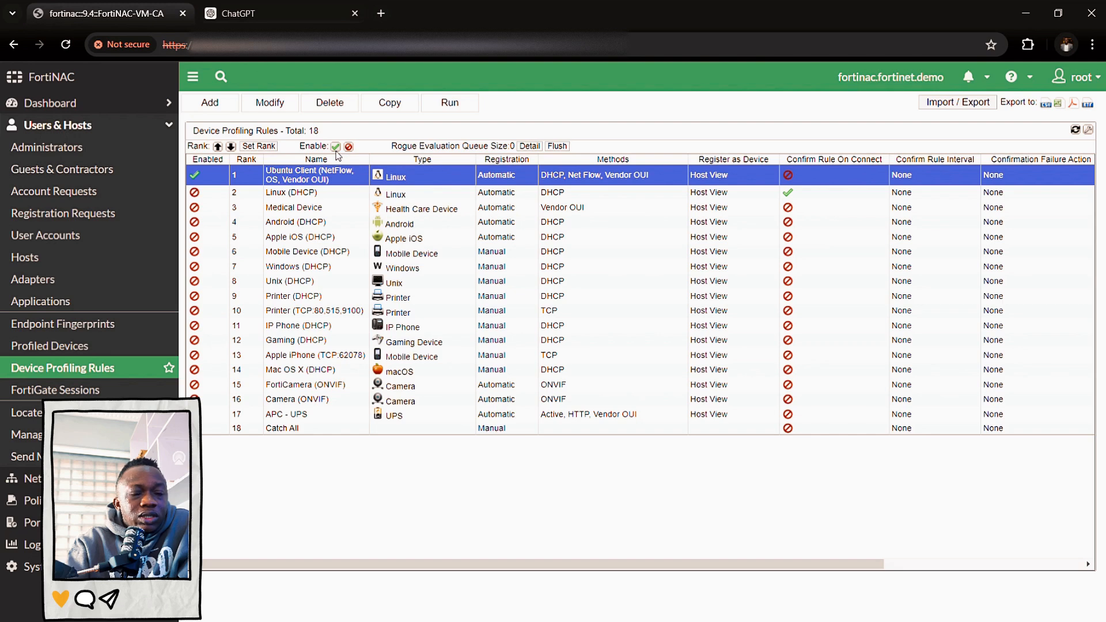
pyautogui.click(452, 103)
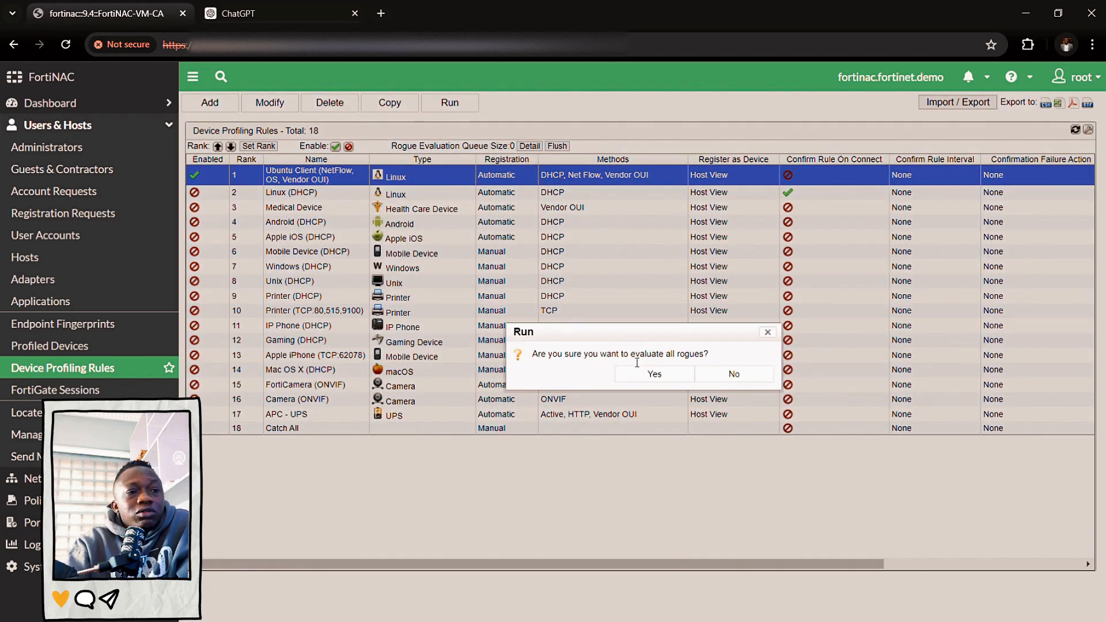
pyautogui.click(634, 373)
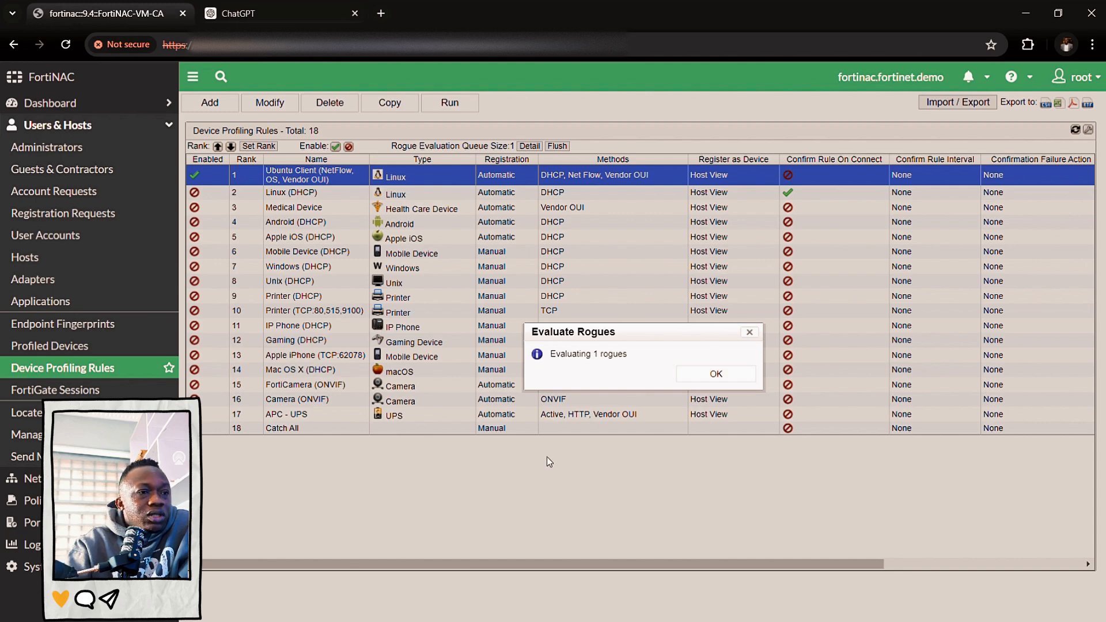
pyautogui.click(692, 376)
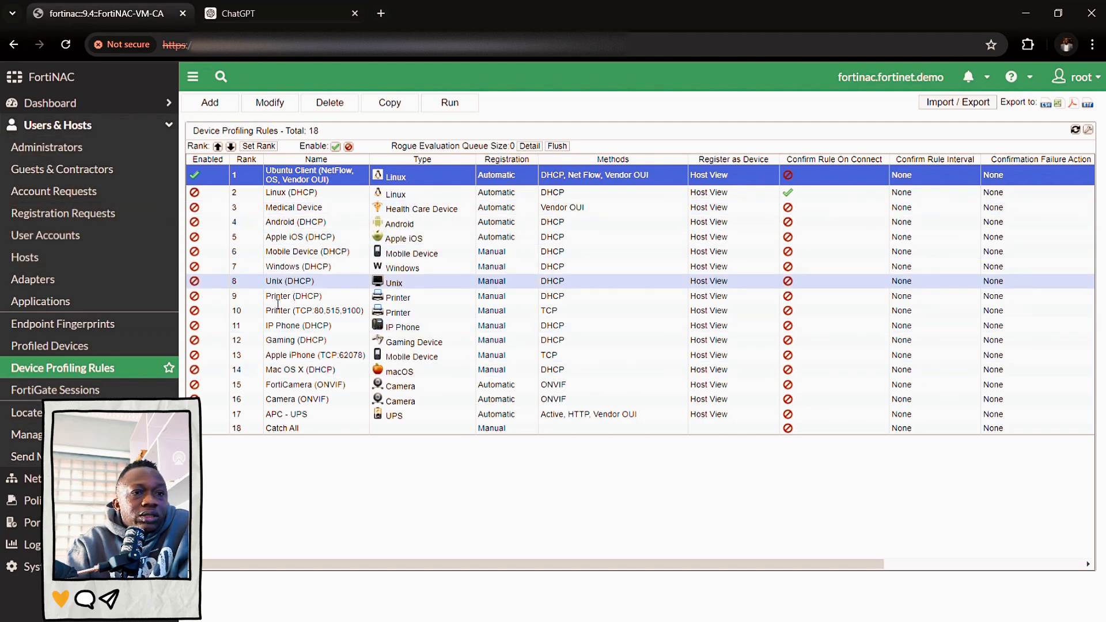
# Step: Open the profiled devices, refresh the list and examine the CLIENT-1 entry with its matched rule and role
pyautogui.click(79, 351)
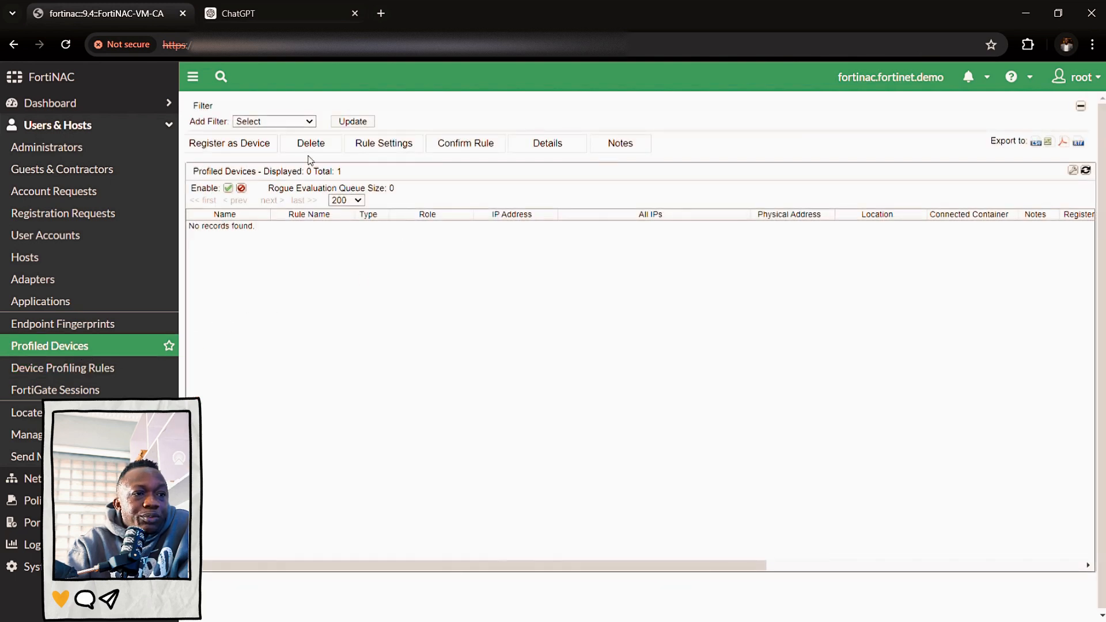
pyautogui.click(351, 122)
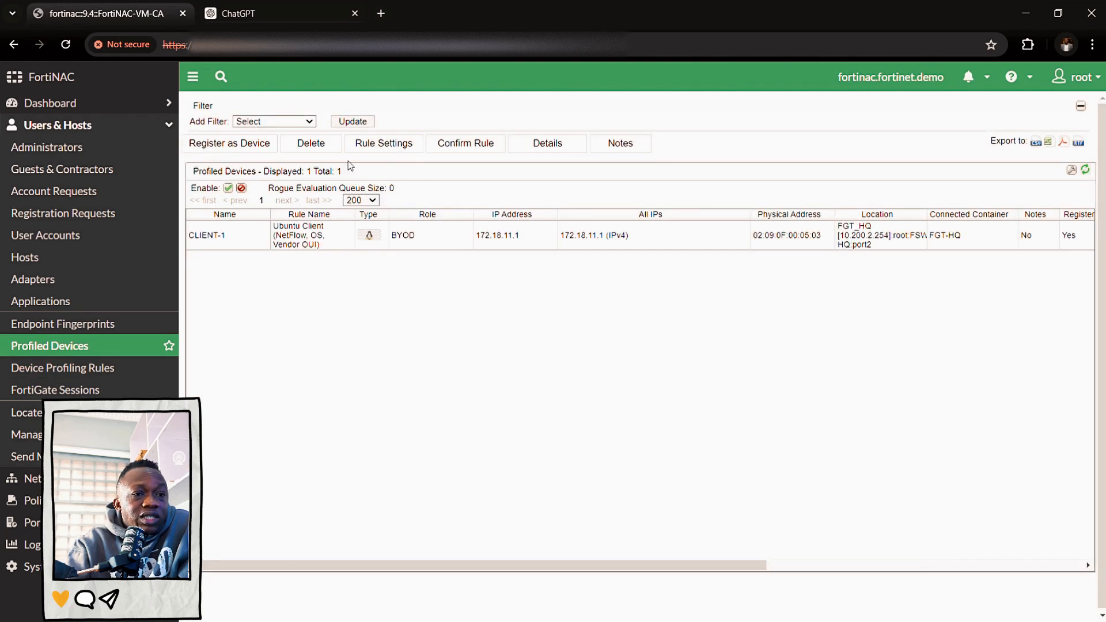
pyautogui.click(210, 242)
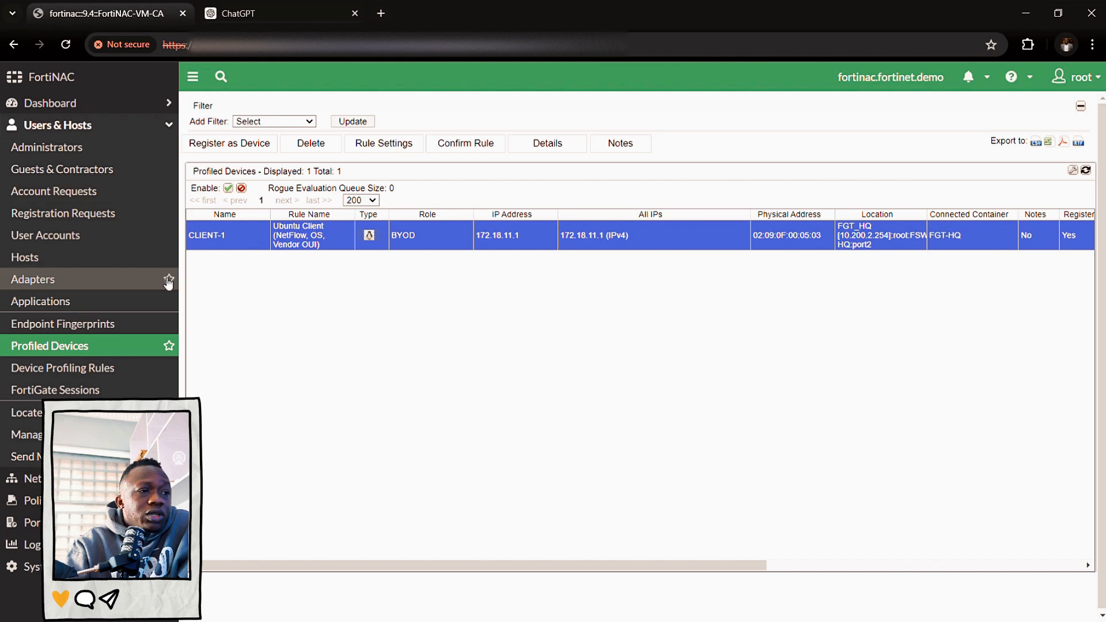
# Step: Open the network access policies and examine the Linux Corporate Machine and BYOD Ubuntu Clients access policies
pyautogui.click(107, 127)
pyautogui.click(86, 147)
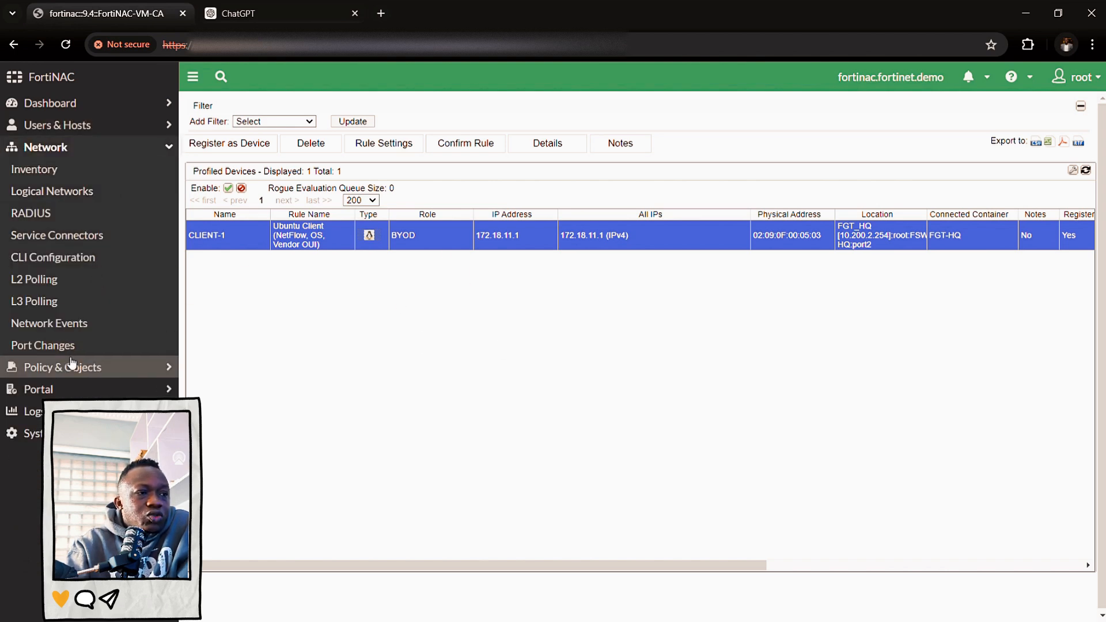
pyautogui.click(89, 370)
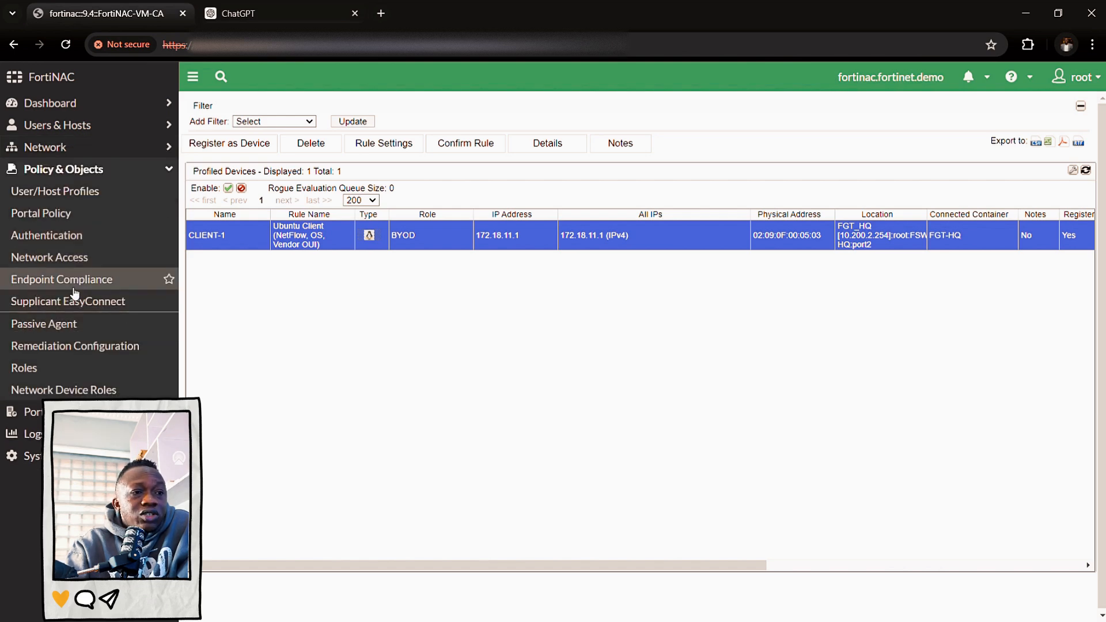
pyautogui.click(83, 257)
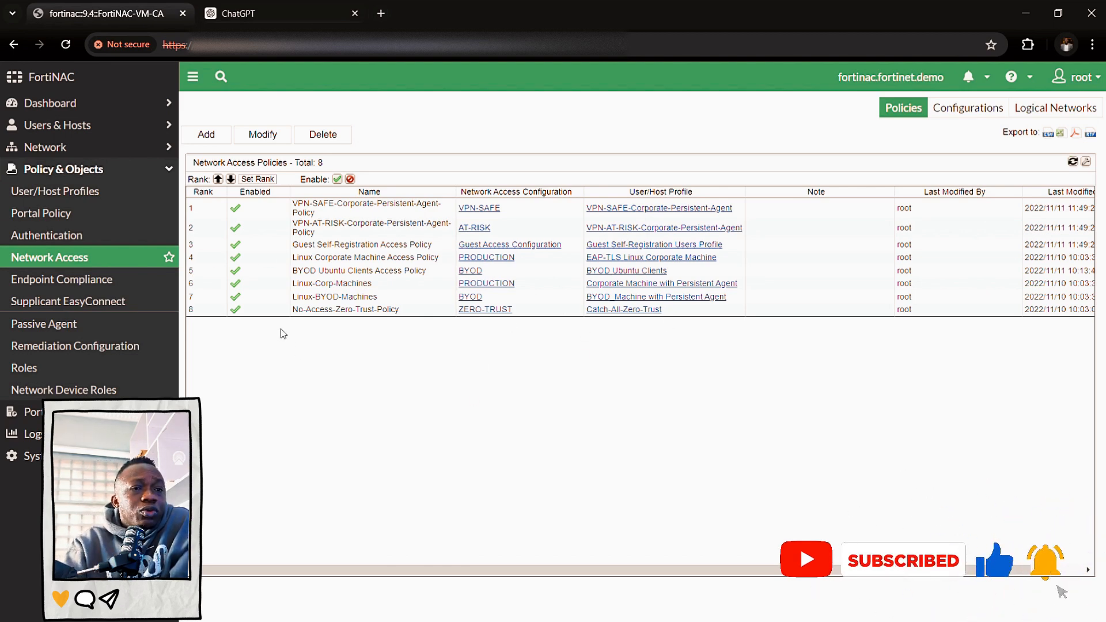
pyautogui.click(332, 259)
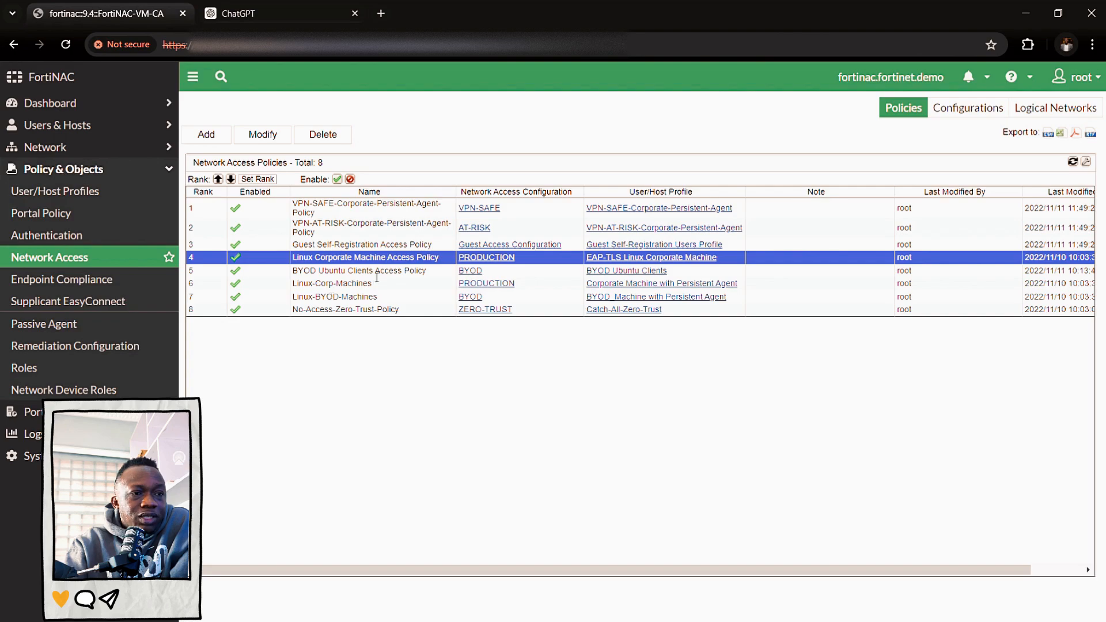
pyautogui.click(407, 270)
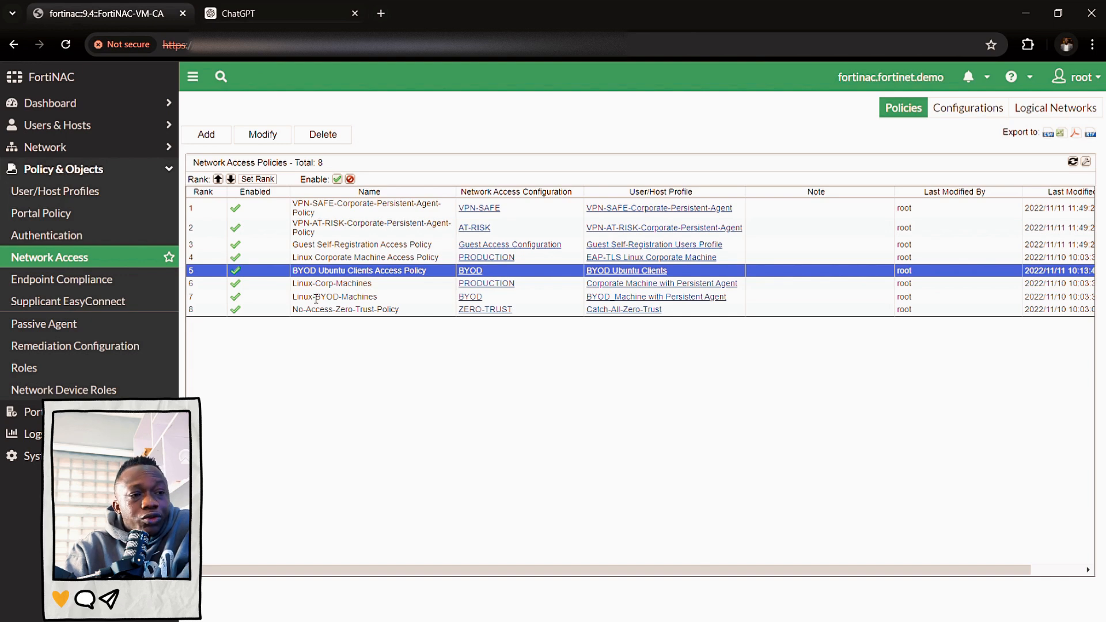
# Step: Open the BYOD Ubuntu Clients Access Policy's user/host profile and examine its host attribute filter for role and device type
pyautogui.doubleClick(258, 275)
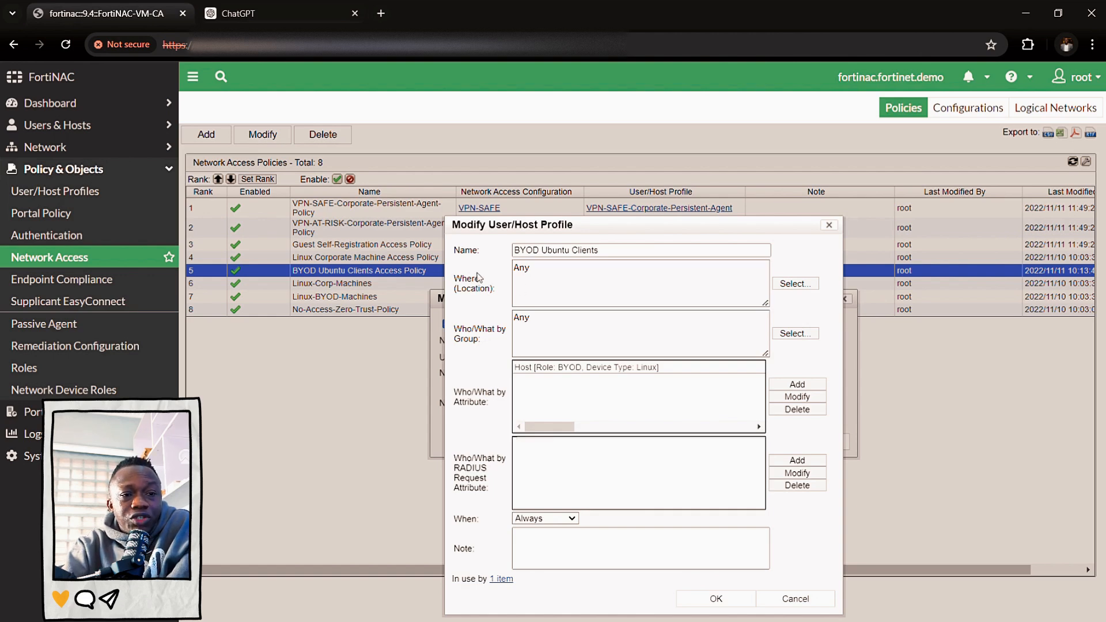
pyautogui.click(610, 369)
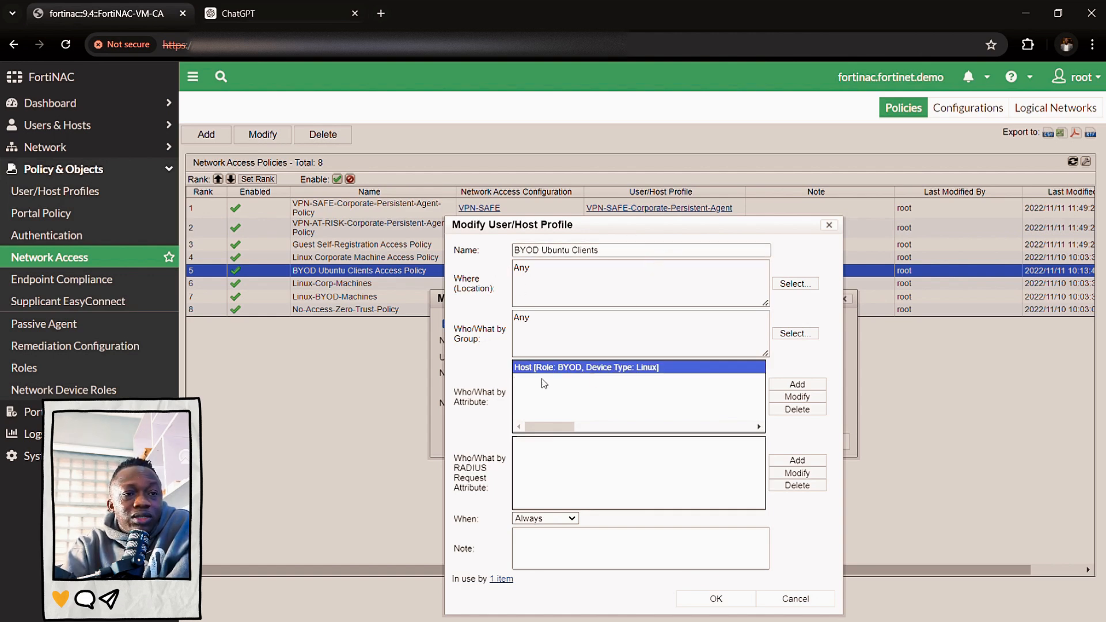
pyautogui.click(785, 397)
pyautogui.moveTo(667, 333); pyautogui.dragTo(690, 168)
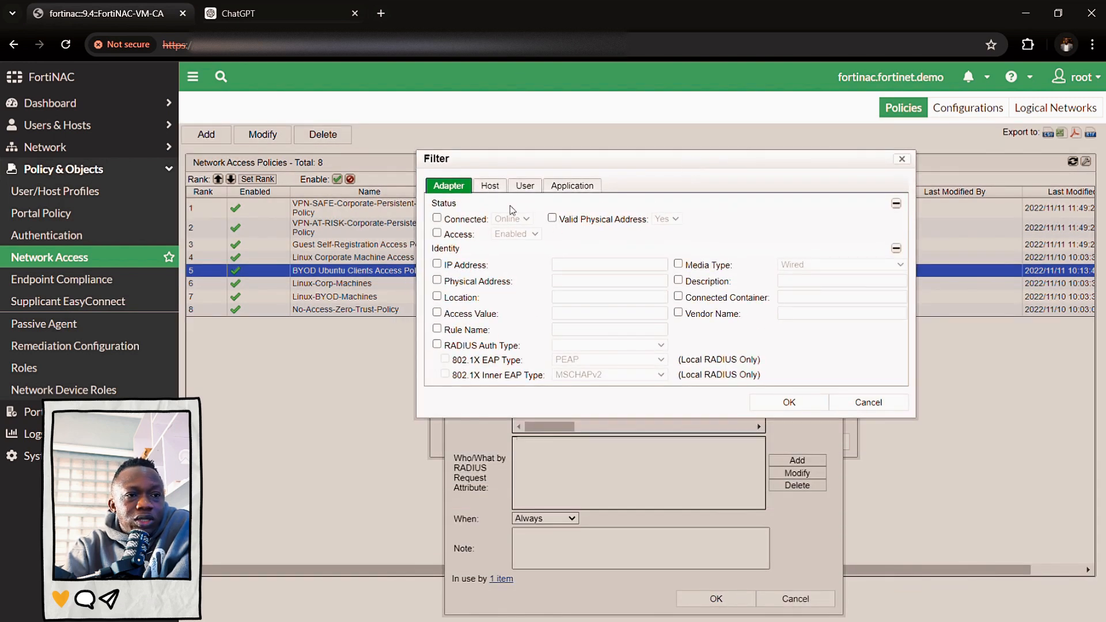
pyautogui.click(537, 188)
pyautogui.click(582, 190)
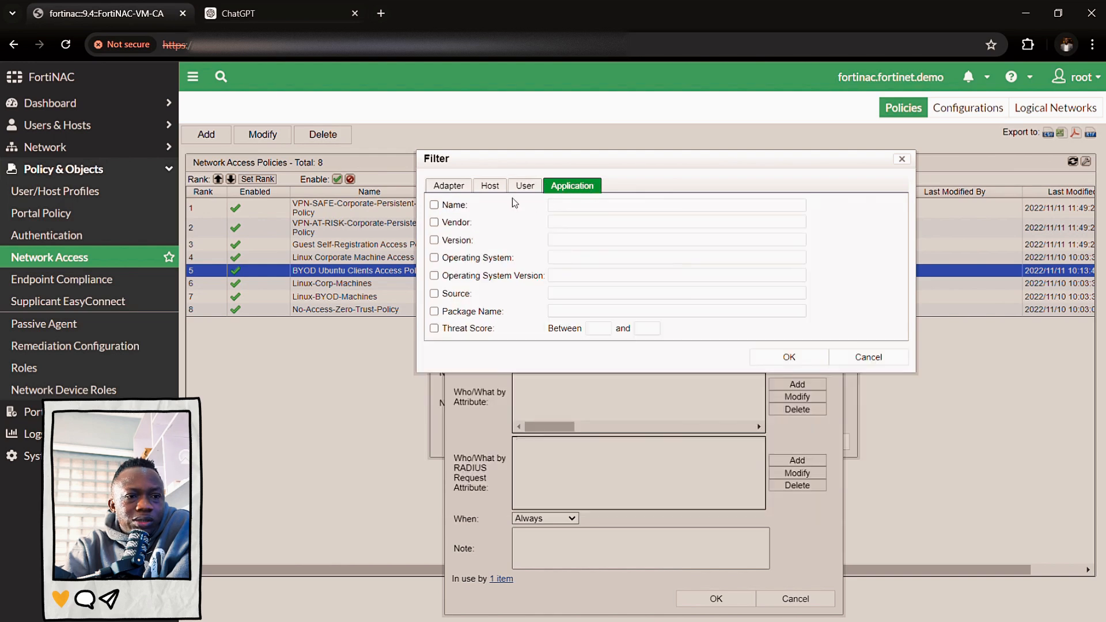
pyautogui.click(523, 185)
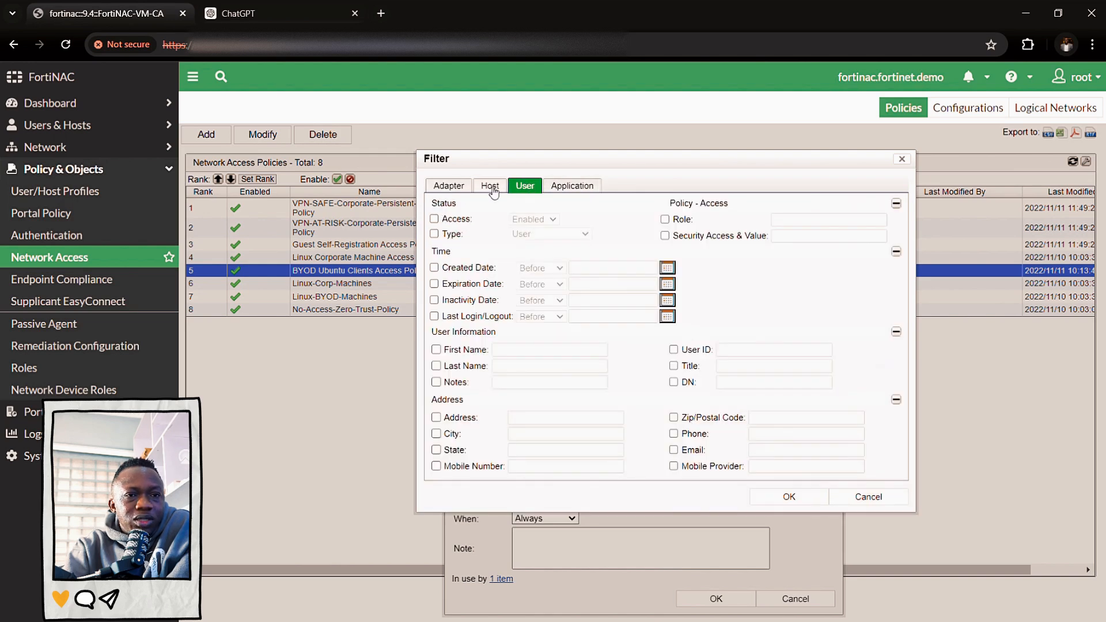
pyautogui.click(491, 187)
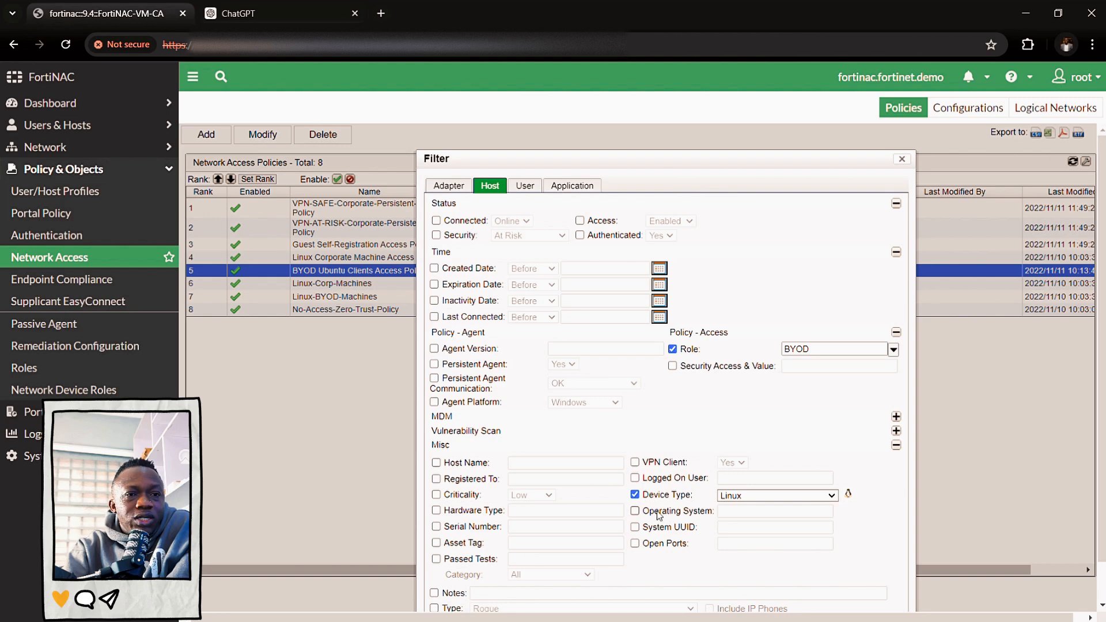
pyautogui.scroll(-1, 901, 243)
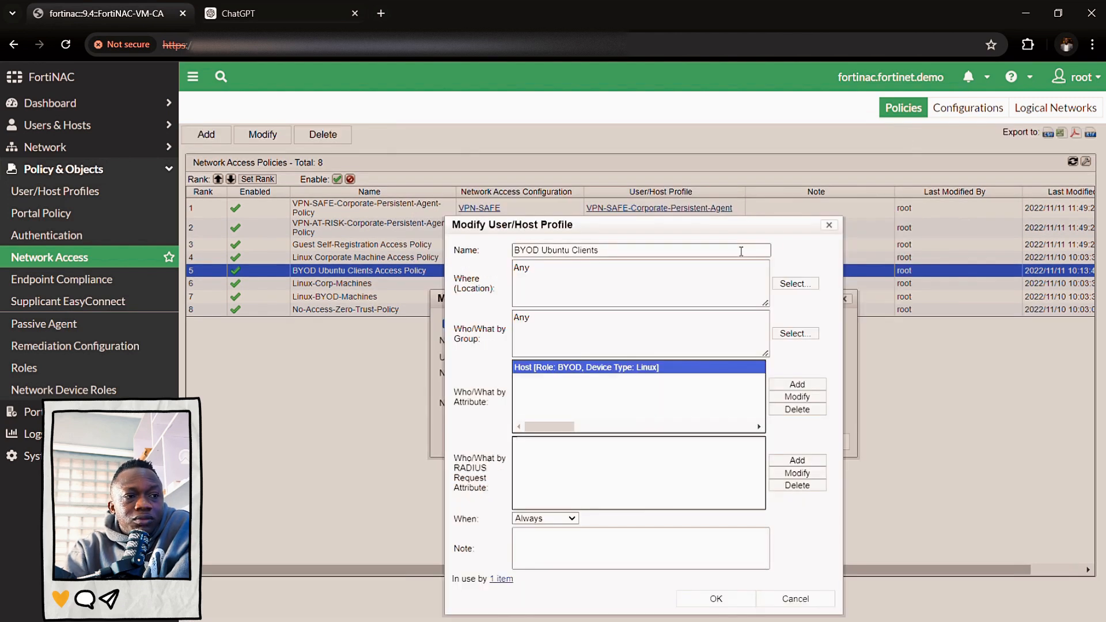
pyautogui.click(830, 225)
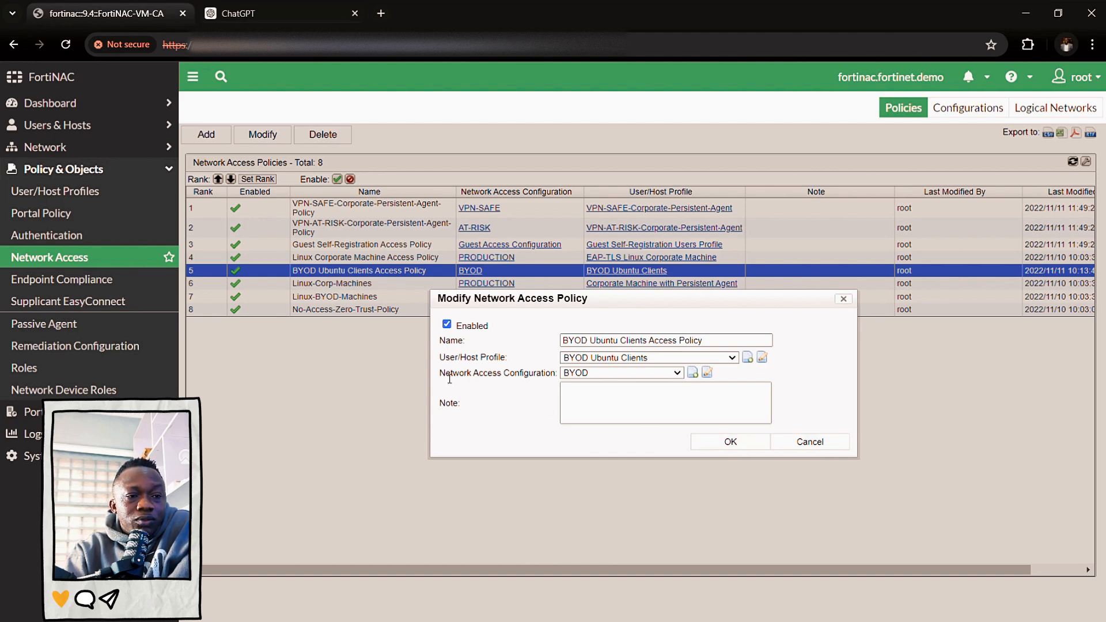
# Step: Keep BYOD as the network access configuration and save the BYOD Ubuntu Clients Access Policy
pyautogui.moveTo(440, 374); pyautogui.dragTo(599, 377)
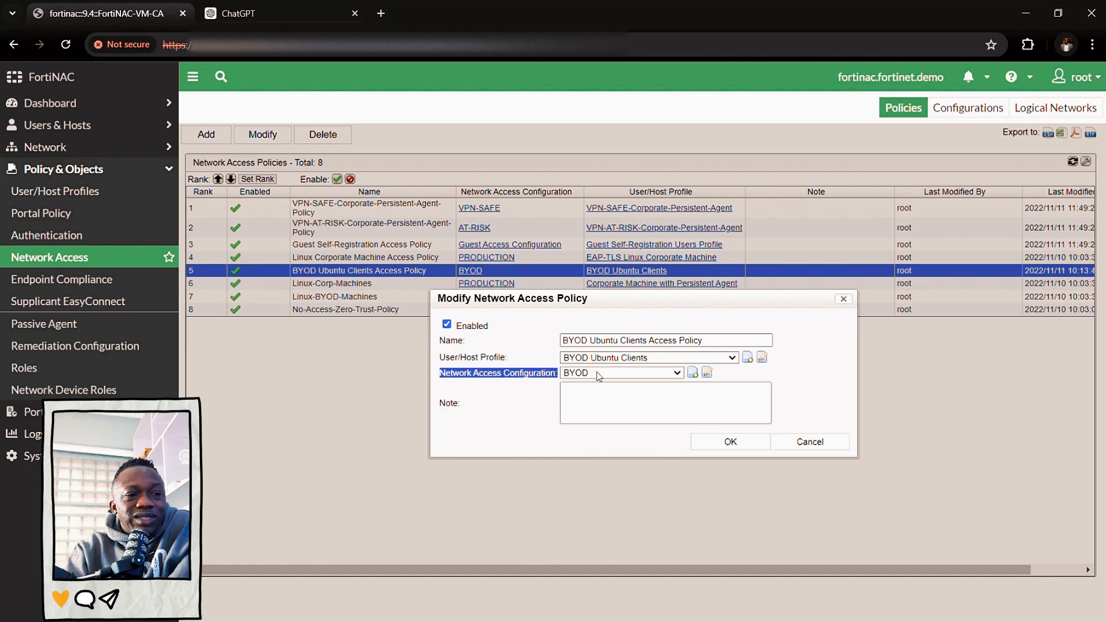
pyautogui.click(606, 374)
pyautogui.click(625, 413)
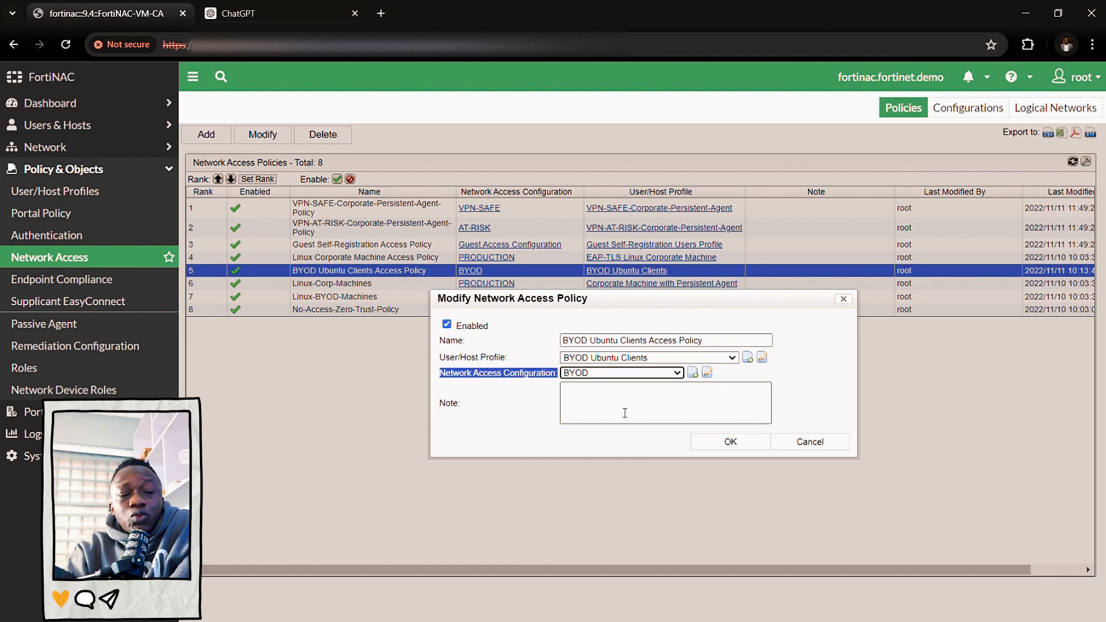
pyautogui.click(722, 445)
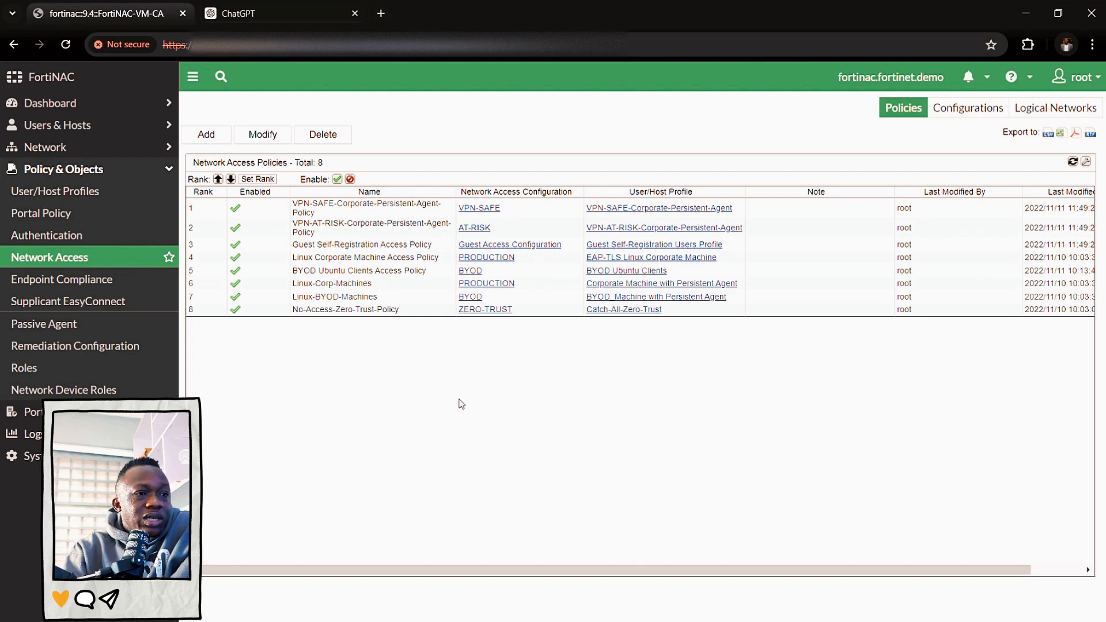
# Step: Open the network inventory, expand FGT-HQ and its FGT_HQ device, and show the ports of switch FSW-HQ
pyautogui.click(118, 104)
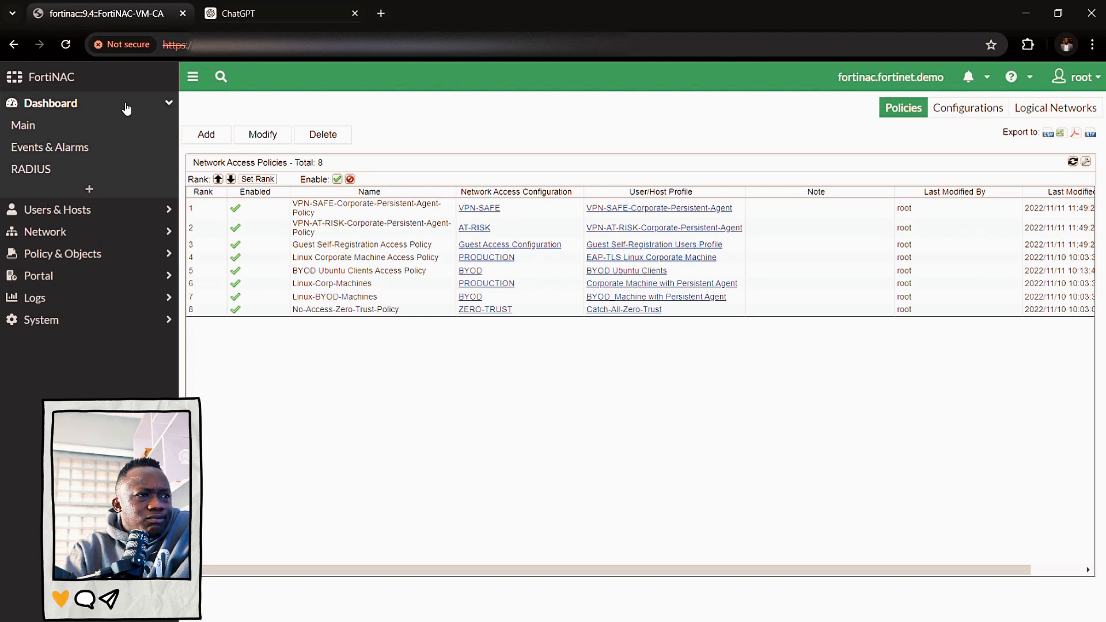
pyautogui.click(120, 105)
pyautogui.click(113, 136)
pyautogui.click(105, 151)
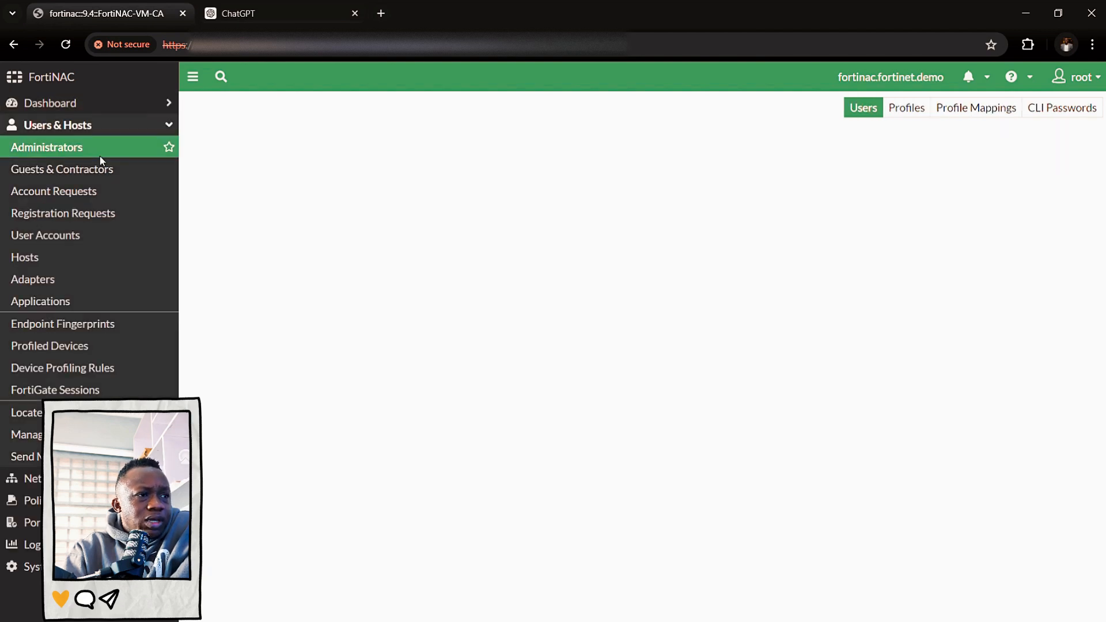
pyautogui.click(122, 131)
pyautogui.click(115, 151)
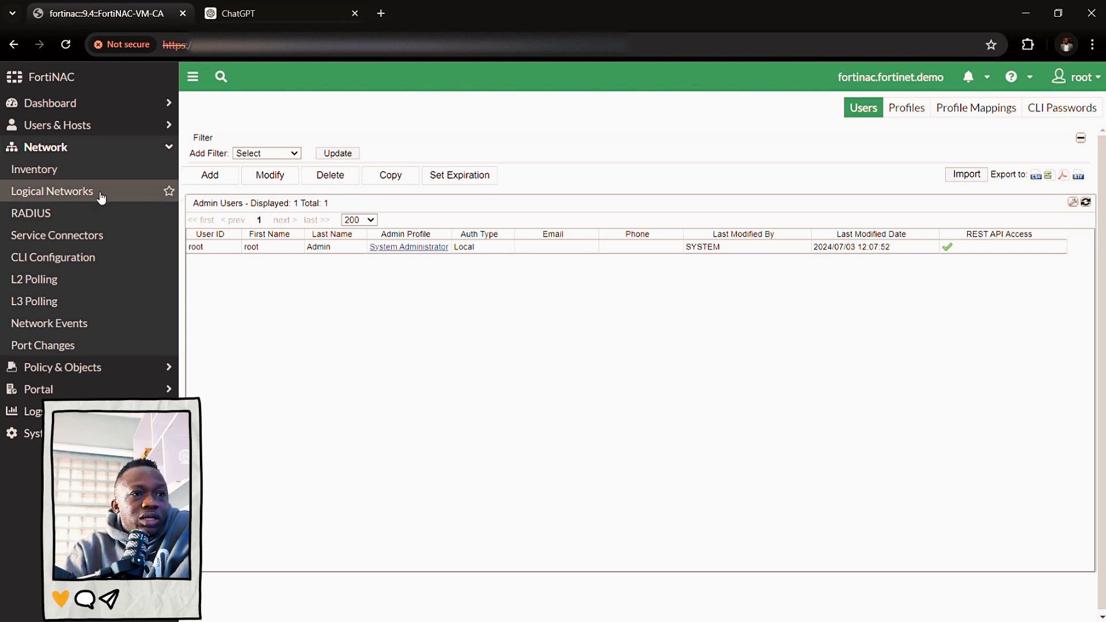
pyautogui.click(102, 194)
pyautogui.click(107, 173)
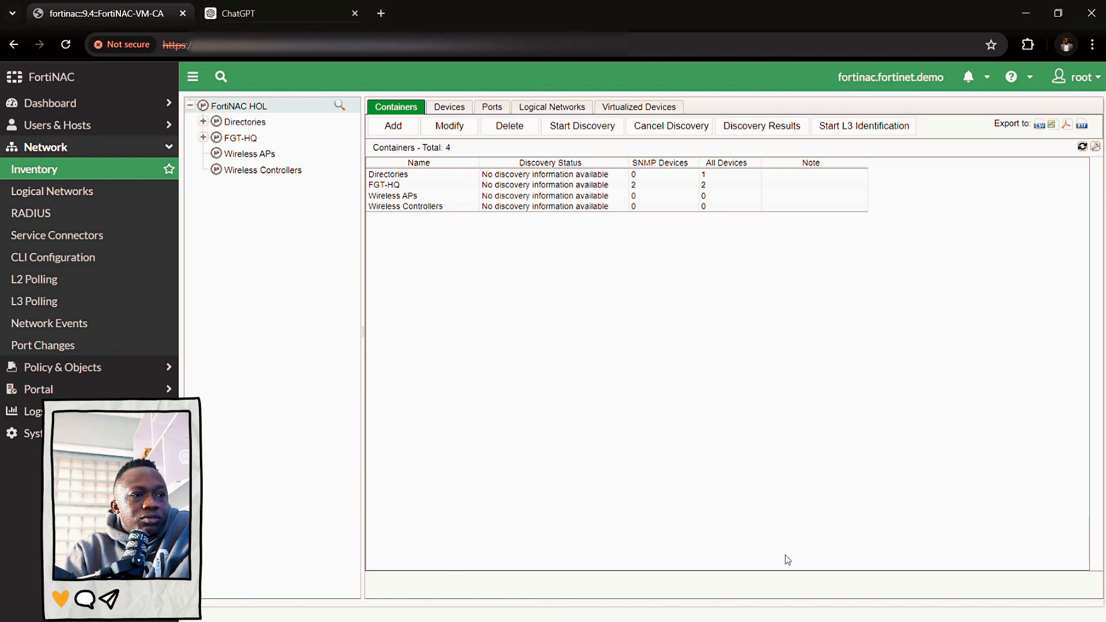
pyautogui.click(203, 138)
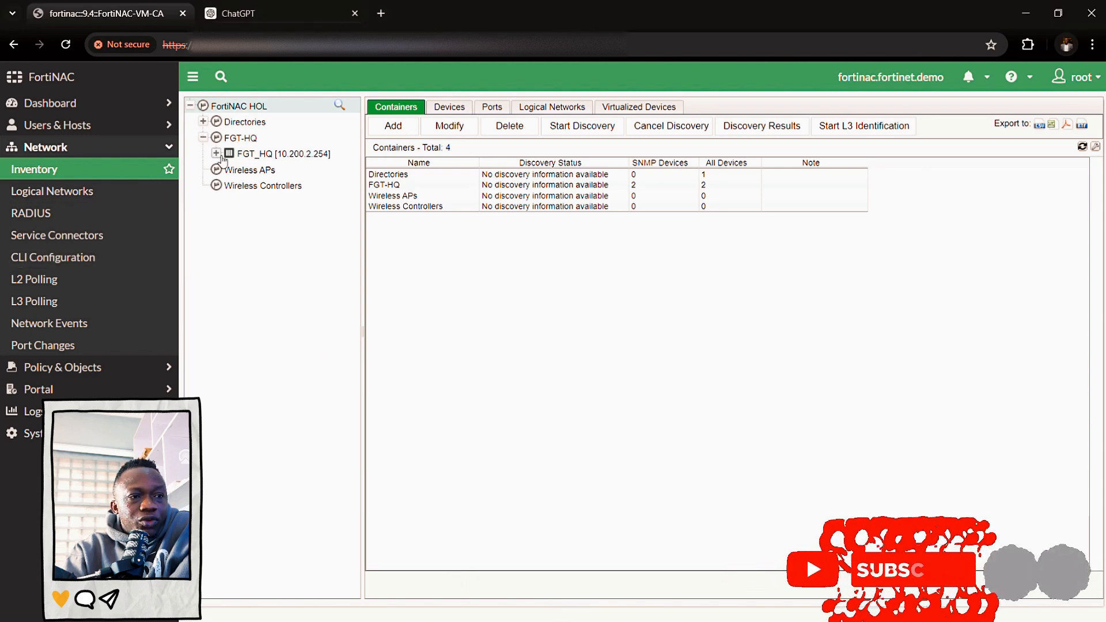
pyautogui.click(216, 153)
pyautogui.click(266, 169)
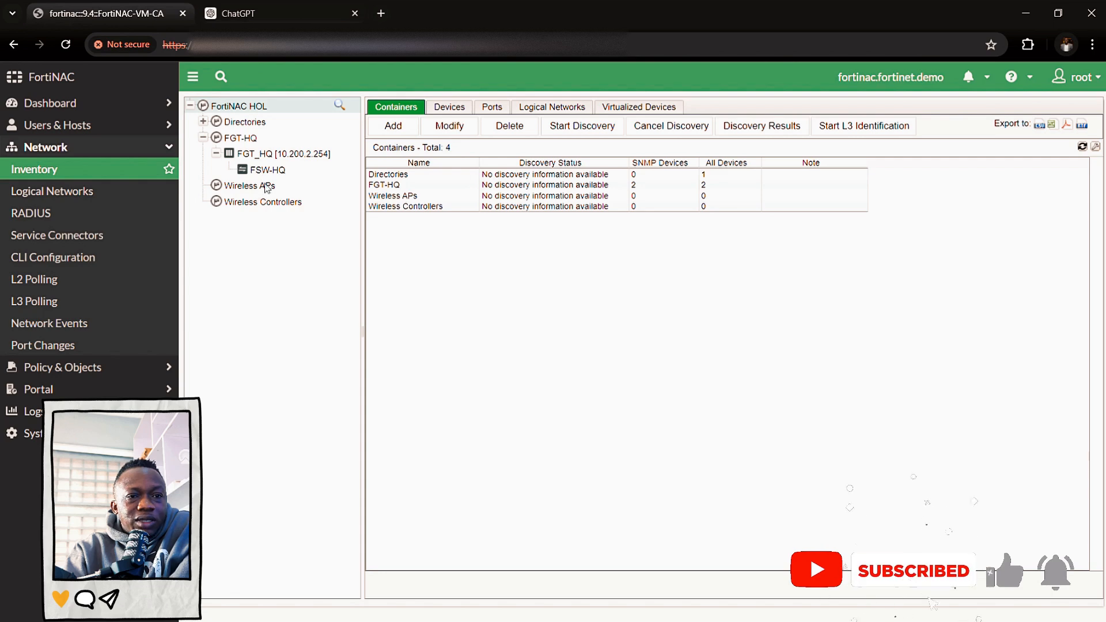
# Step: Examine port5 of FSW-HQ, checking its connection state, current VLAN and connected adapter
pyautogui.click(527, 314)
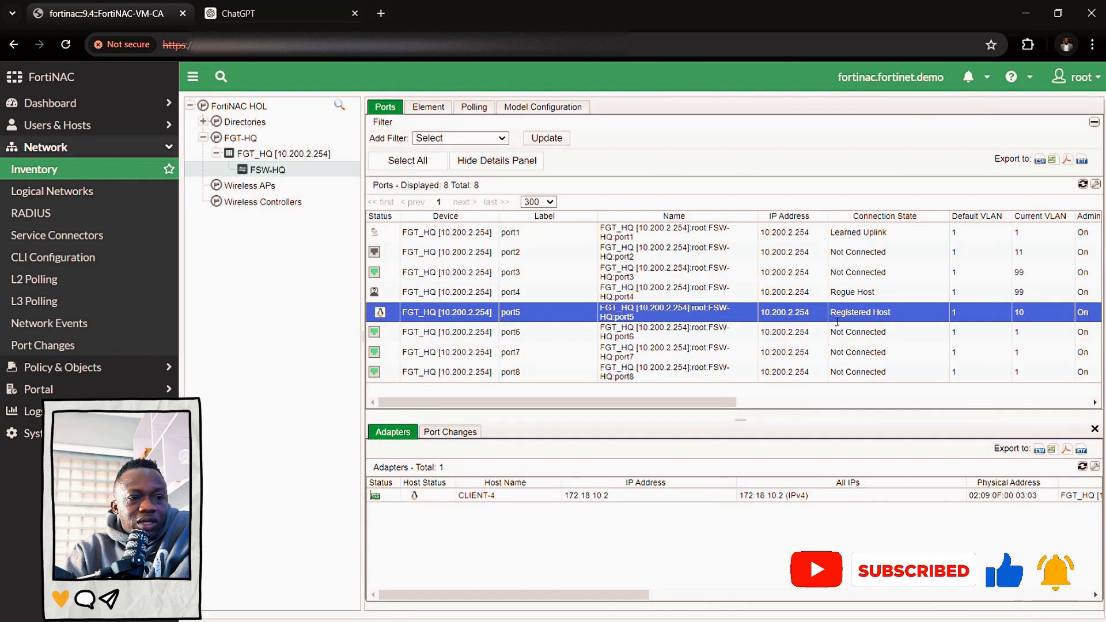
pyautogui.moveTo(837, 321); pyautogui.dragTo(895, 321)
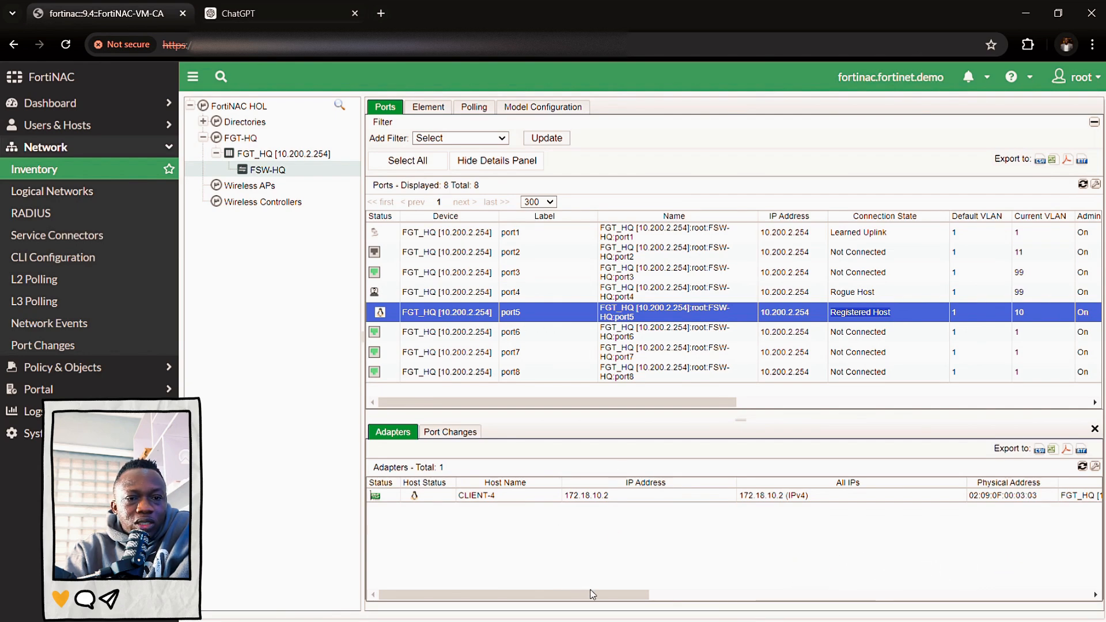
pyautogui.moveTo(592, 594); pyautogui.dragTo(526, 559)
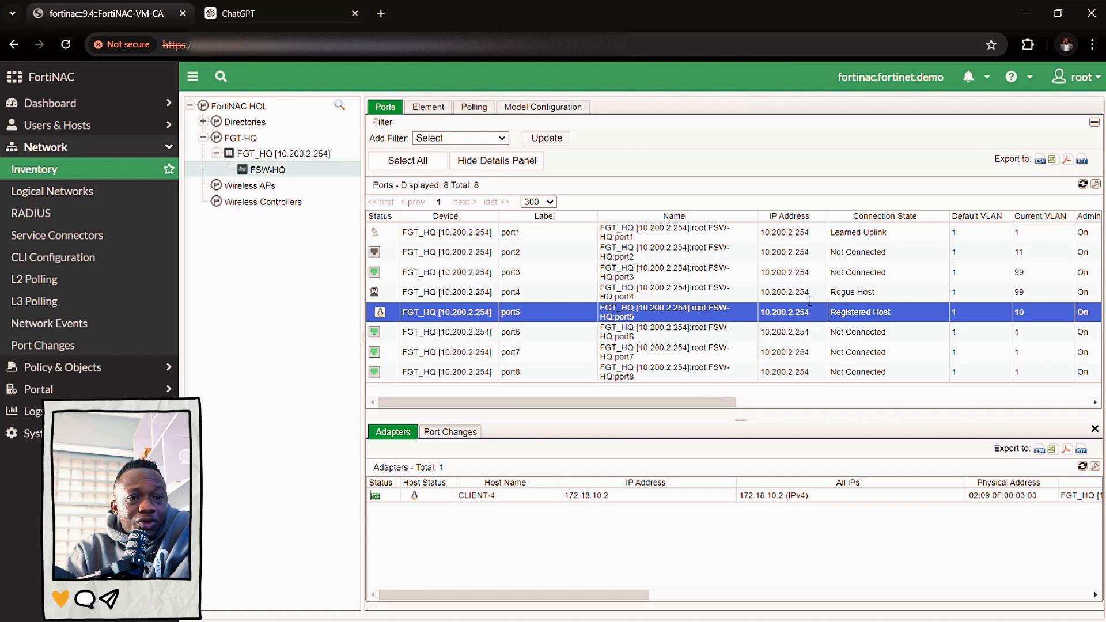
# Step: Examine port4 of FSW-HQ, comparing its connection state and current VLAN with those of port5
pyautogui.click(508, 290)
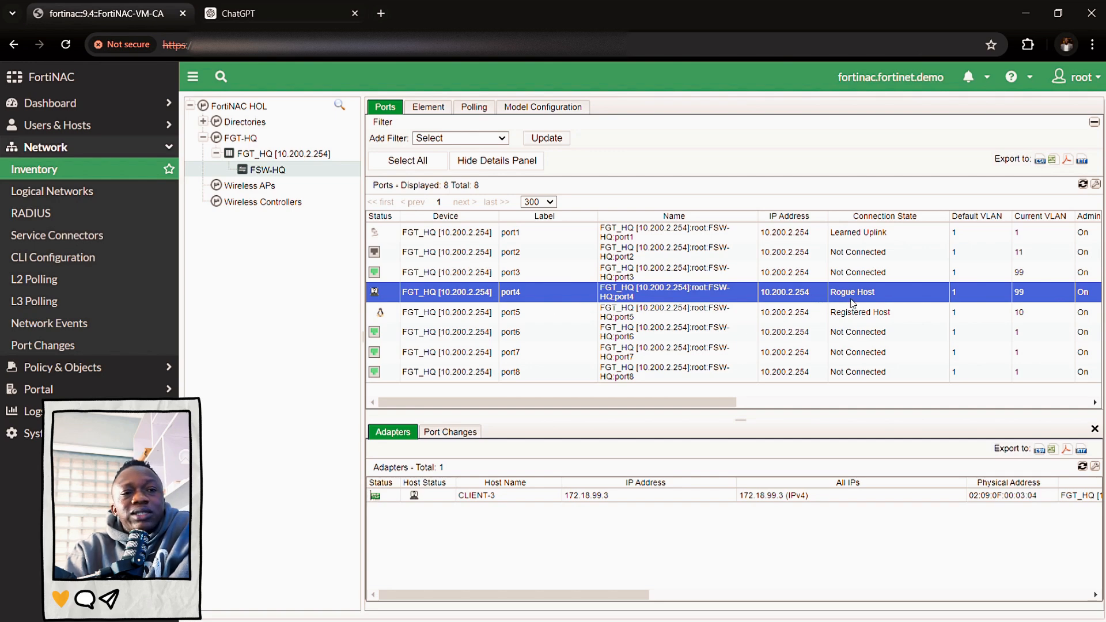
pyautogui.moveTo(877, 295); pyautogui.dragTo(831, 293)
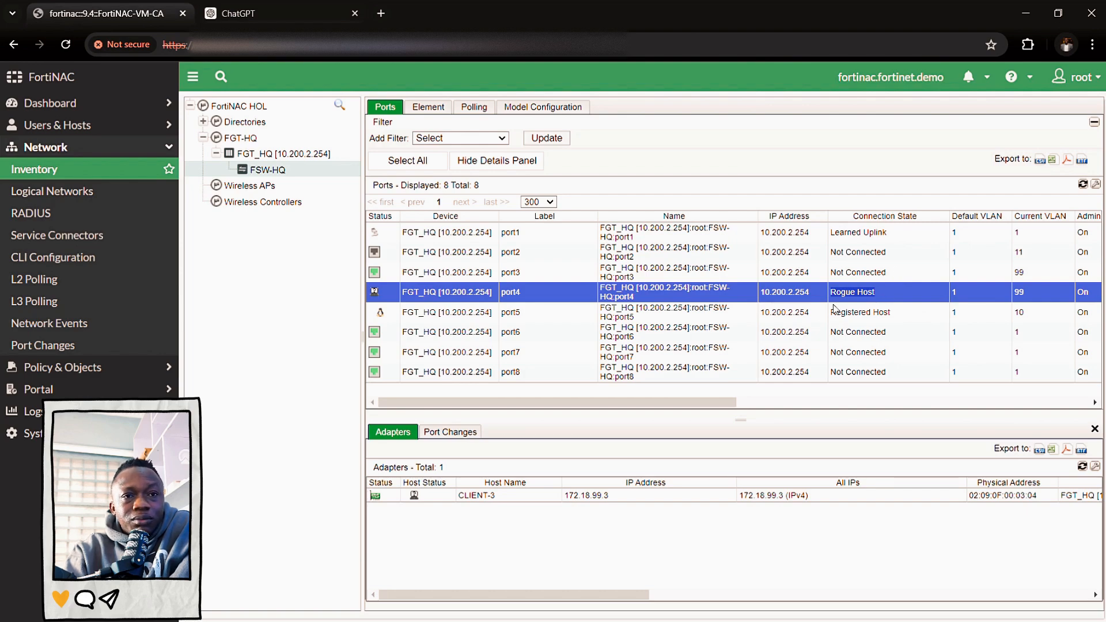
pyautogui.click(833, 321)
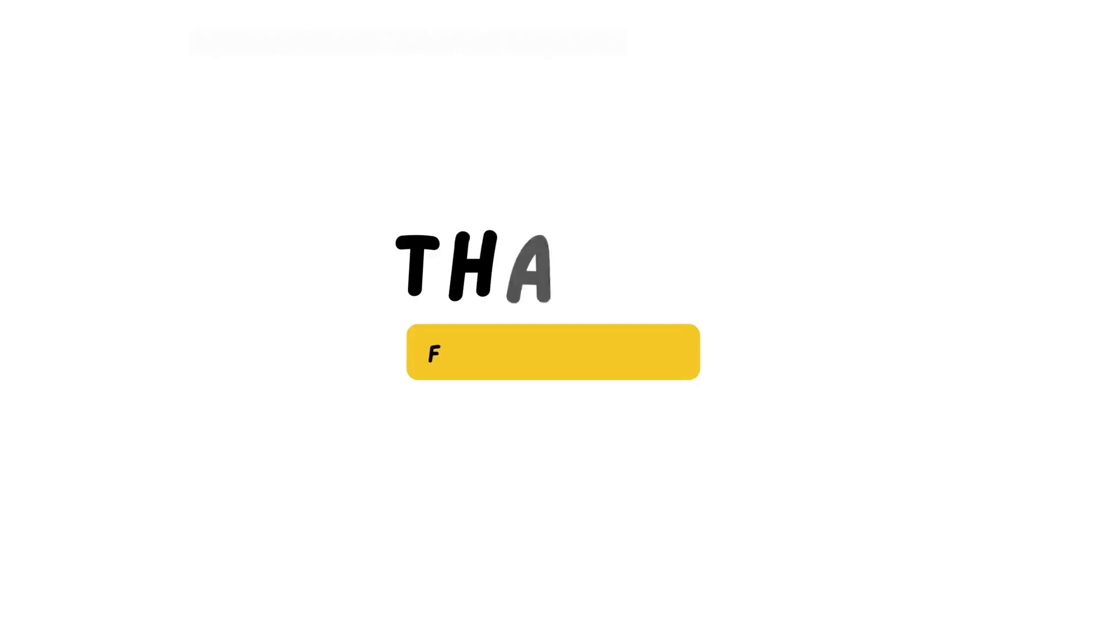